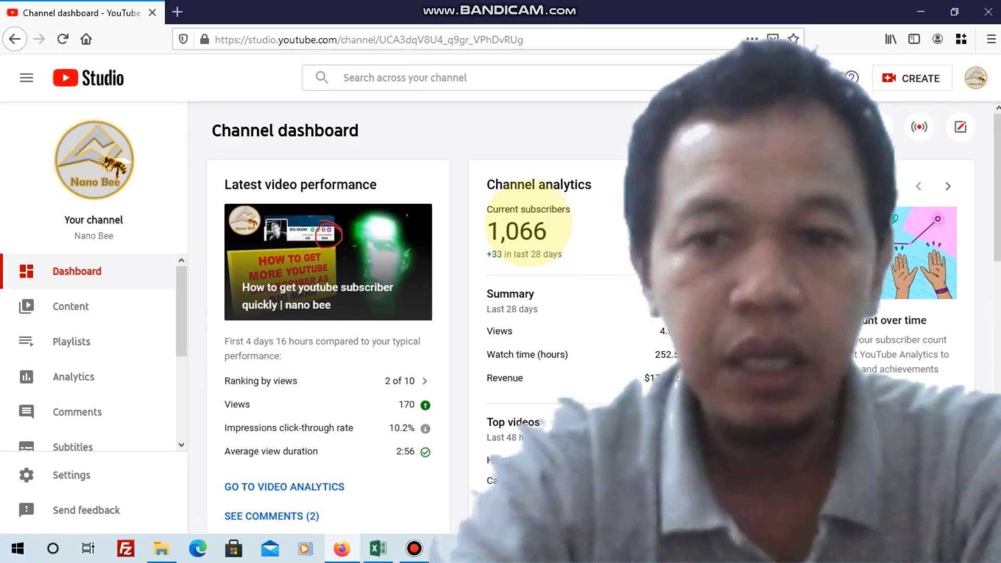
Open the channel's analytics and show its Revenue report.
scroll(291, 188, down, 4)
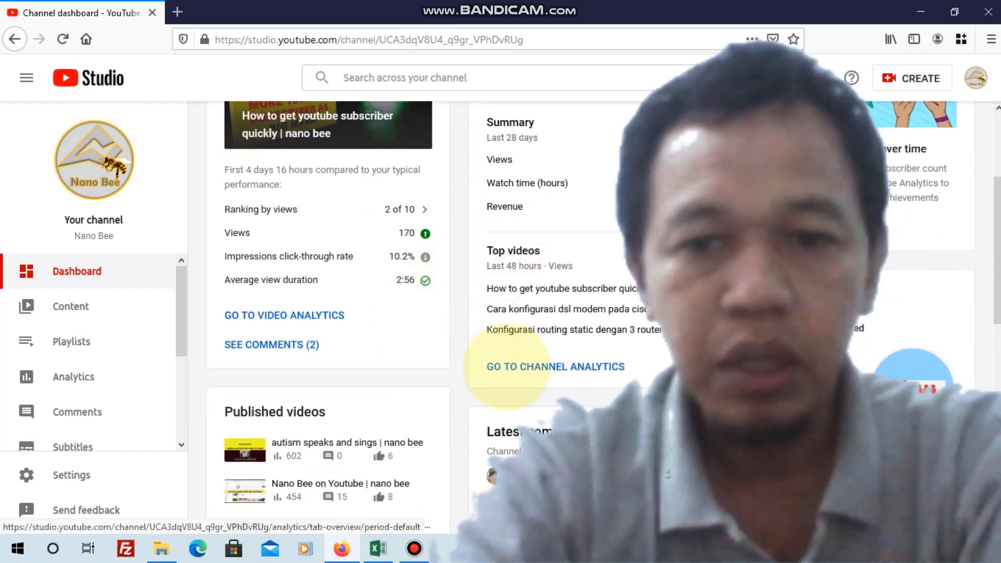
scroll(443, 336, up, 2)
click(73, 377)
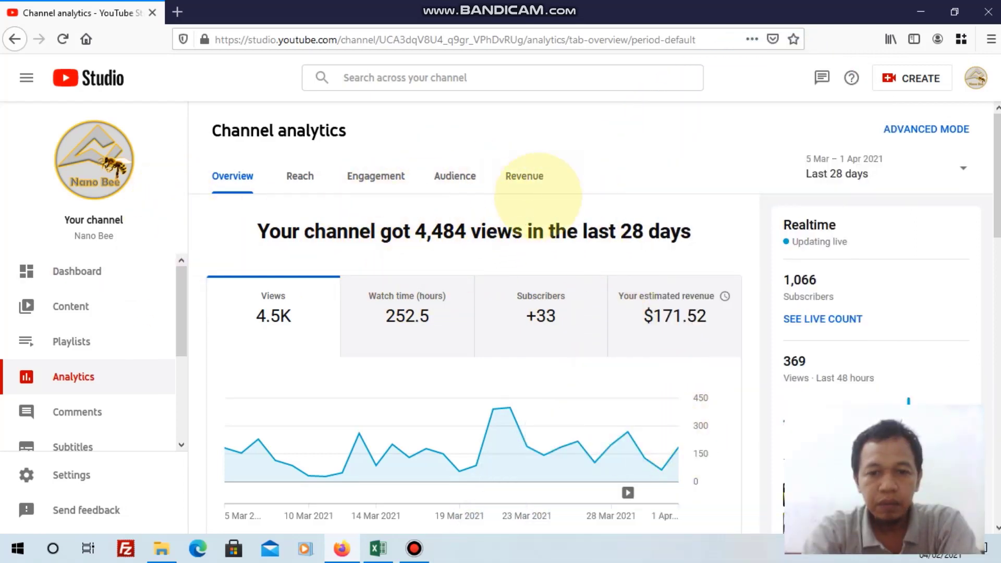
click(524, 180)
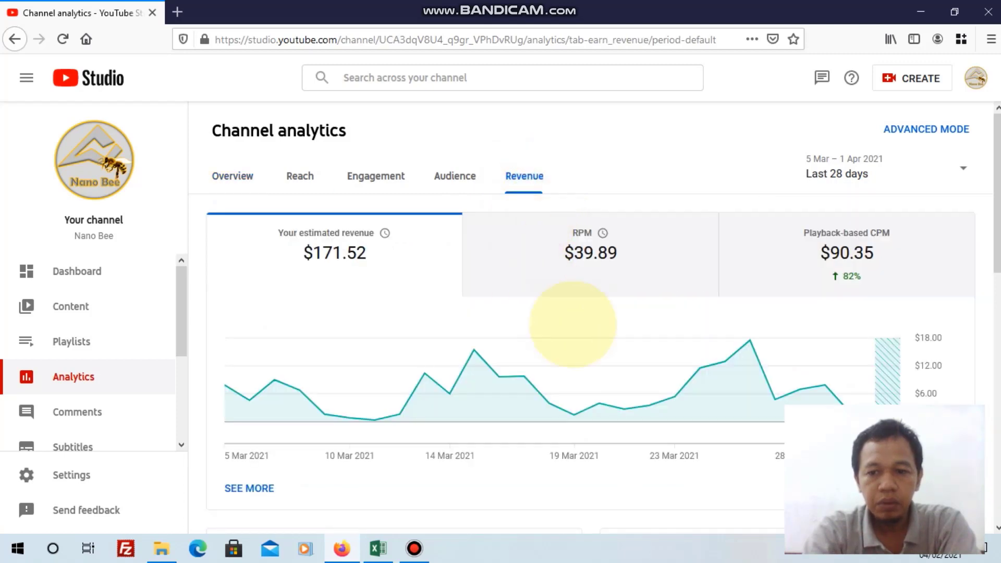
Examine the estimated revenue figure and the most recent days on the daily revenue chart for the last 28 days.
scroll(907, 323, down, 3)
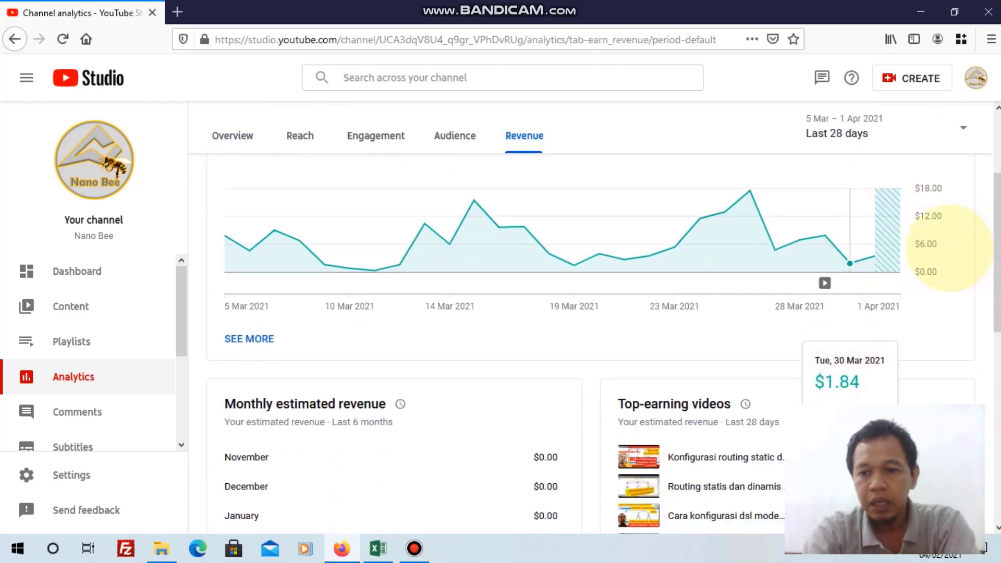
scroll(845, 232, up, 1)
scroll(417, 203, down, 2)
scroll(360, 169, up, 4)
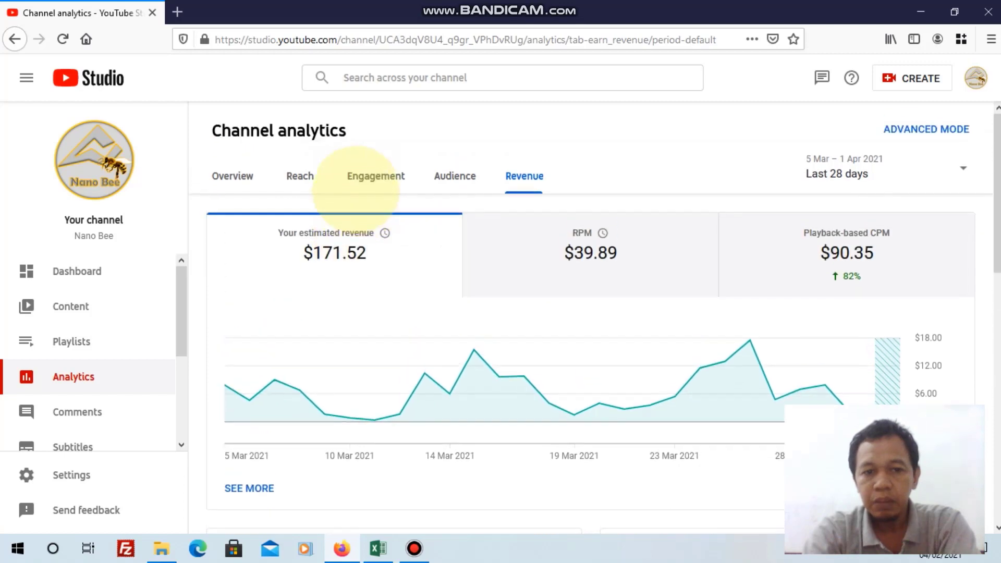
scroll(814, 246, down, 4)
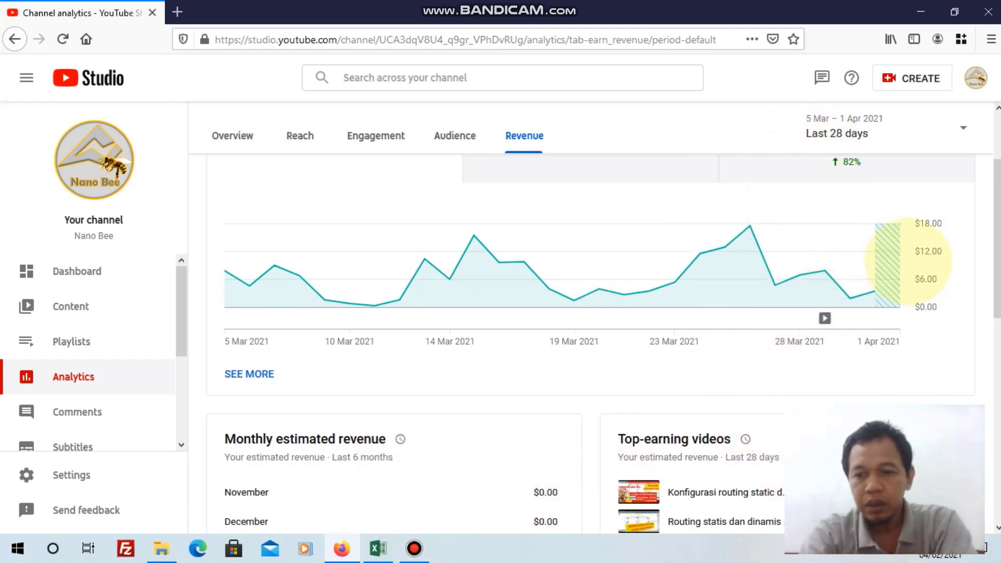
scroll(905, 250, up, 1)
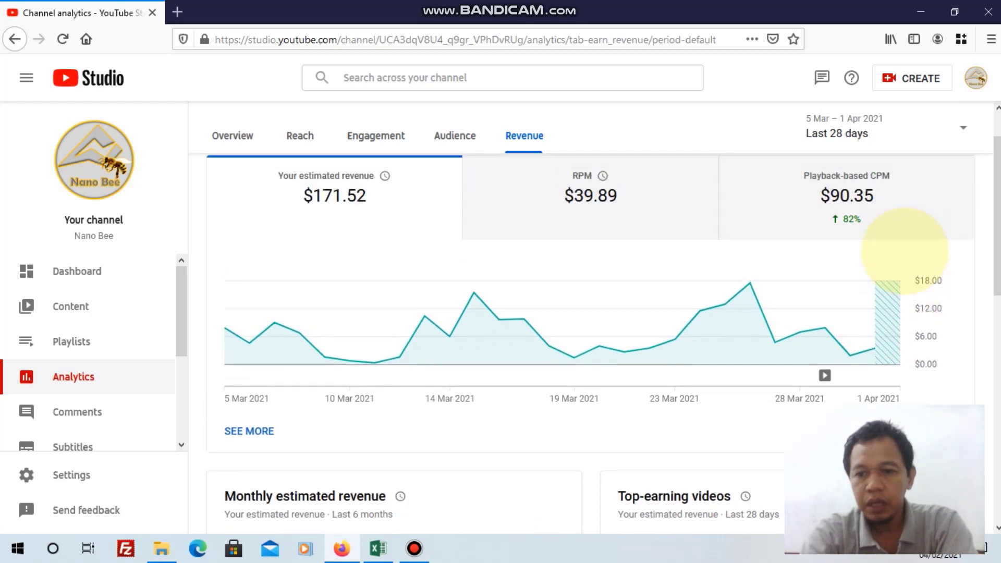
mouse_move(336, 194)
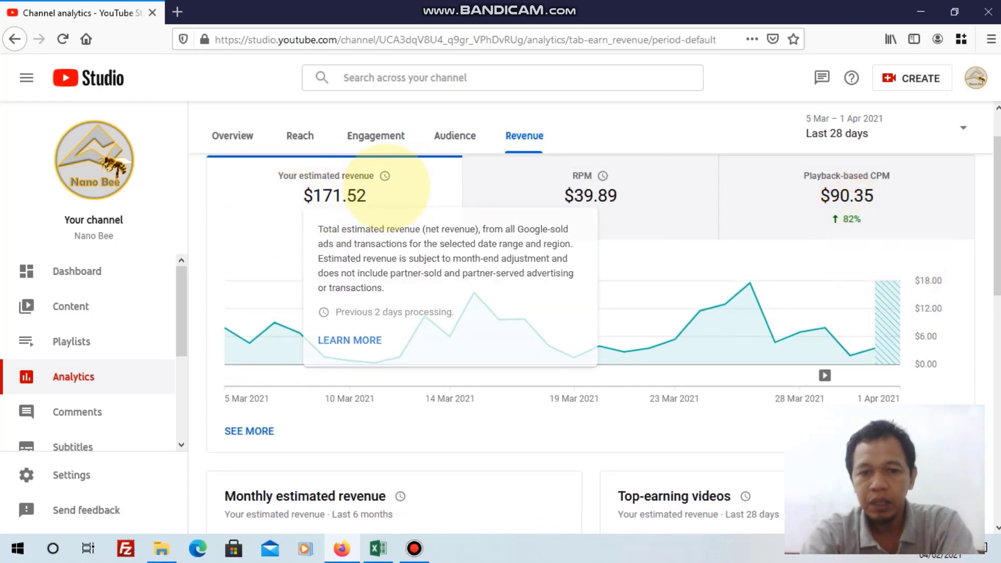
scroll(744, 168, down, 1)
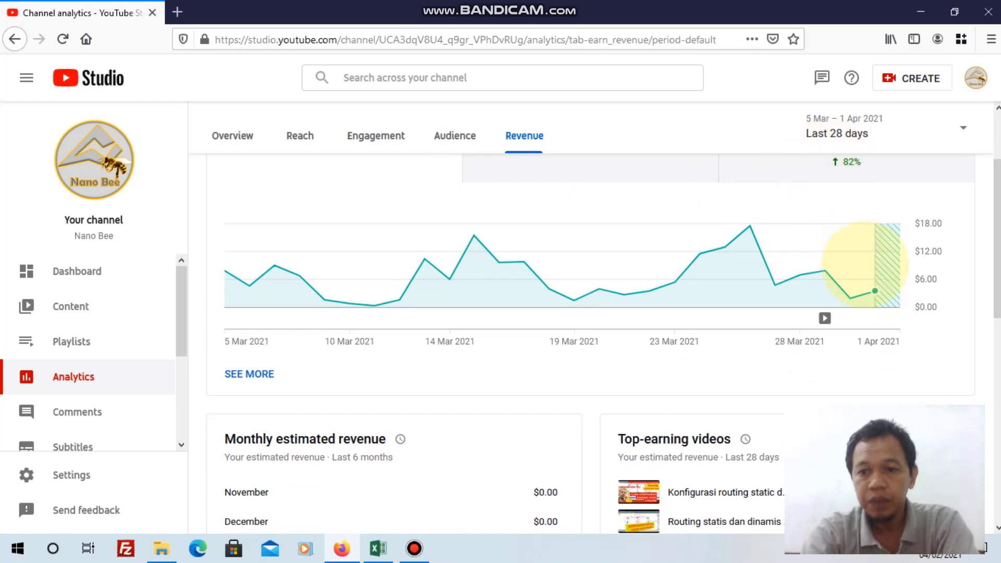
scroll(860, 264, up, 1)
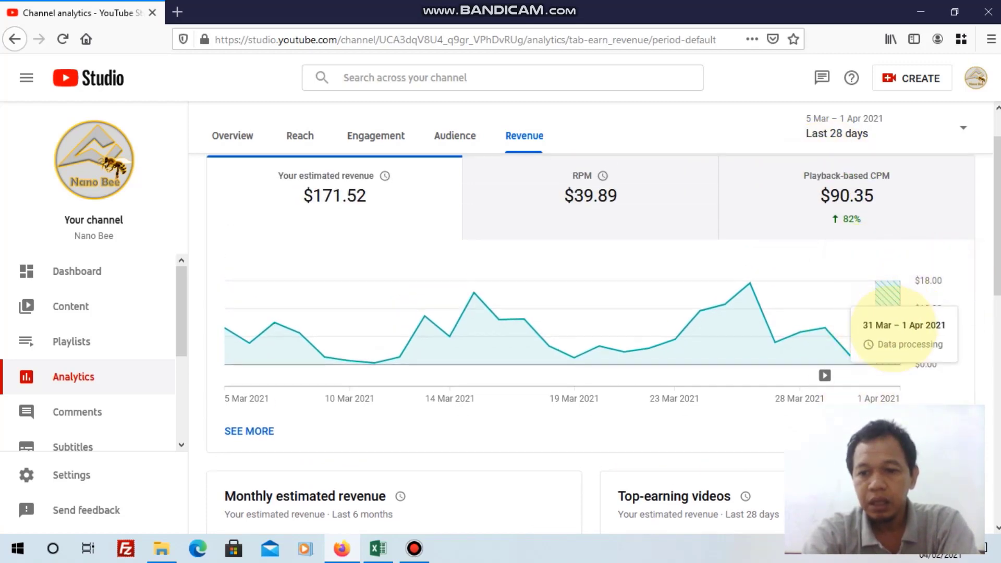
mouse_move(875, 349)
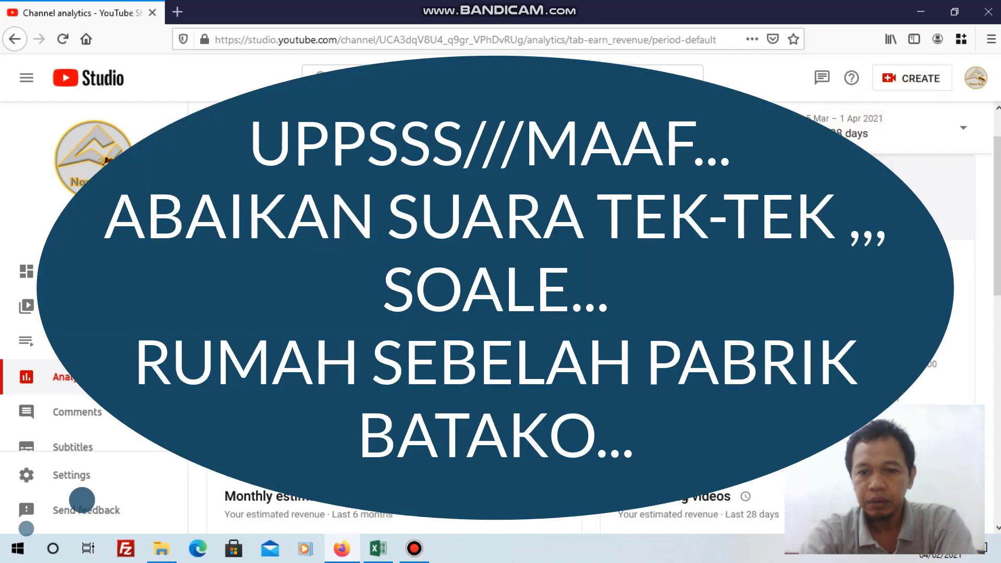
click(414, 548)
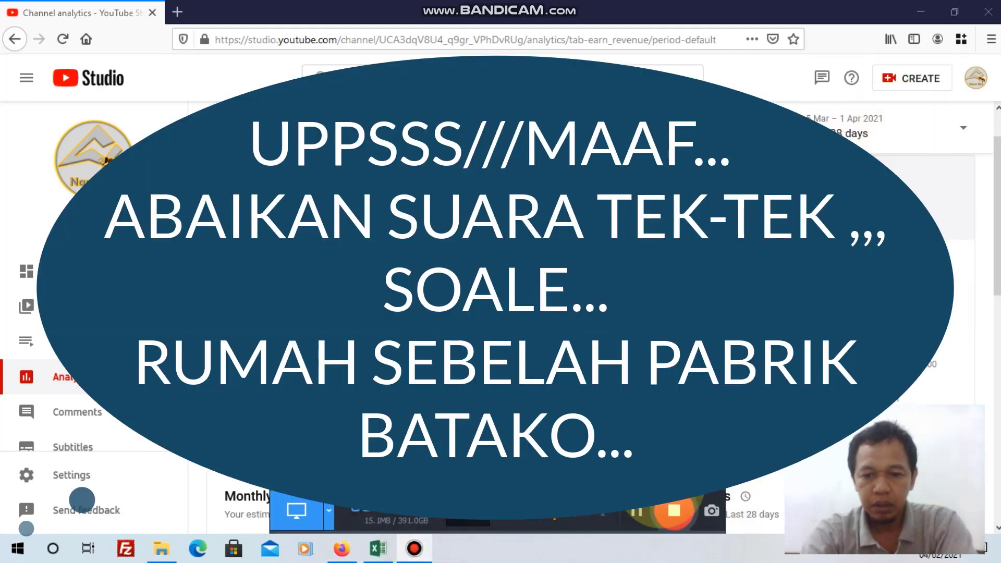
click(414, 548)
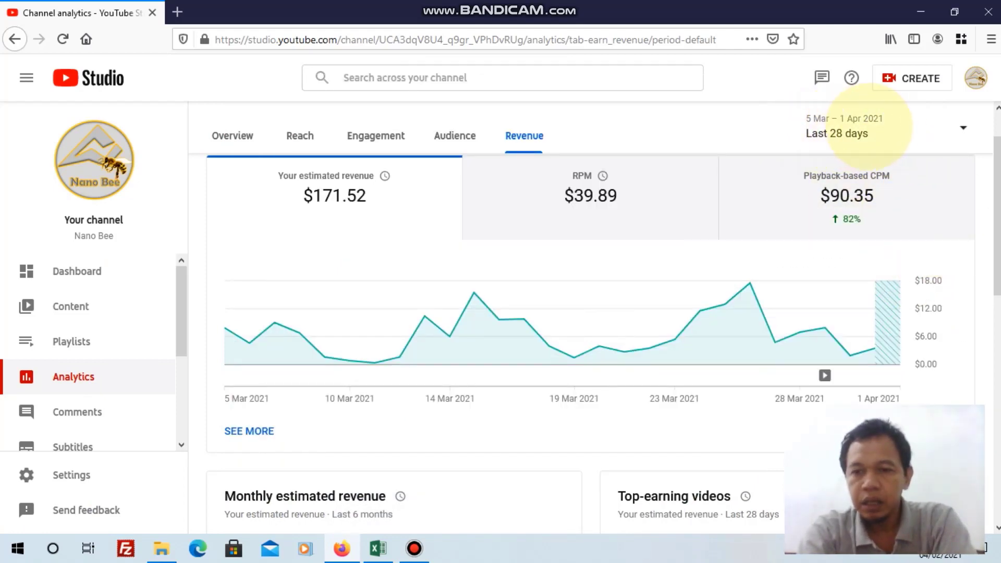
scroll(993, 172, up, 1)
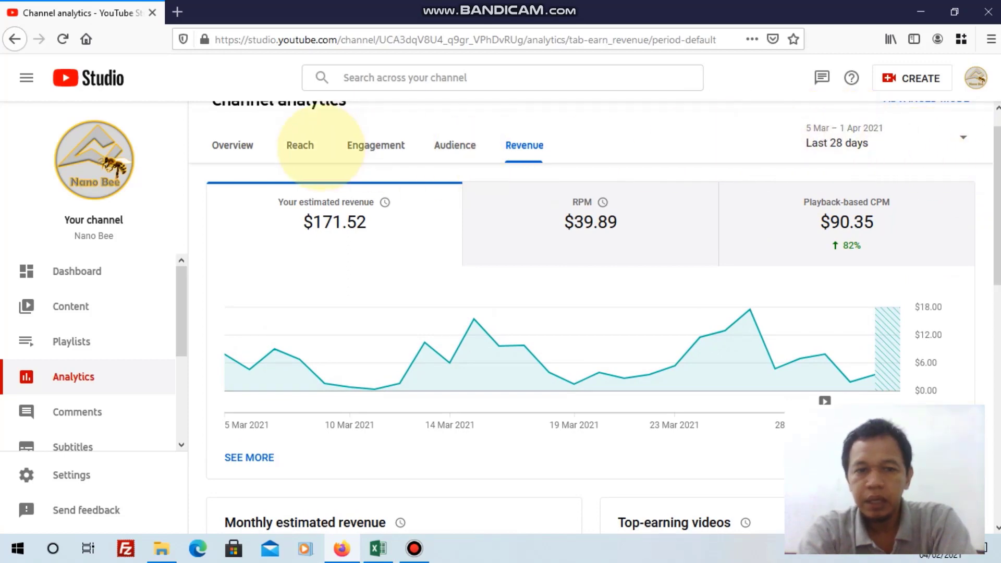
click(943, 138)
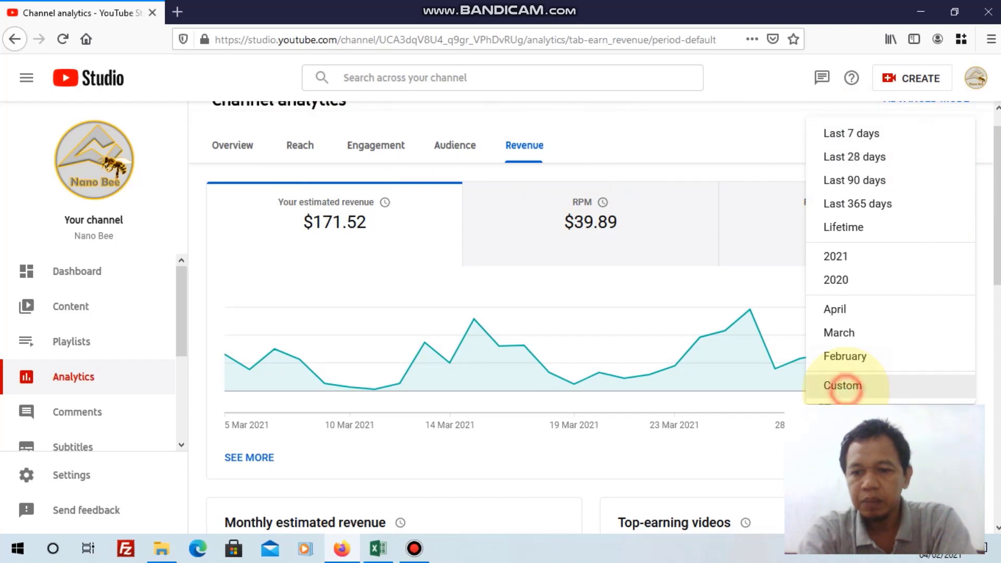
click(843, 386)
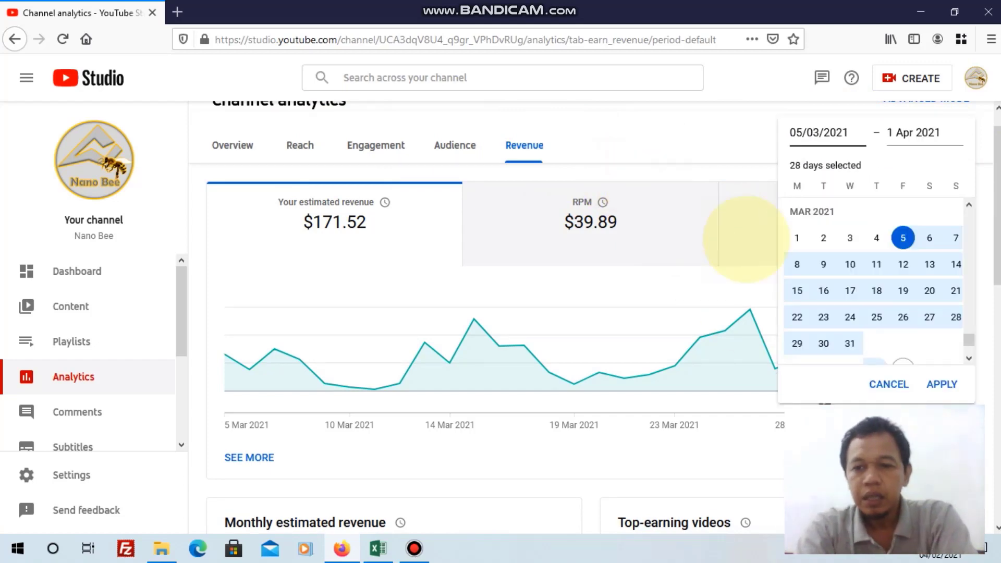
scroll(876, 261, down, 3)
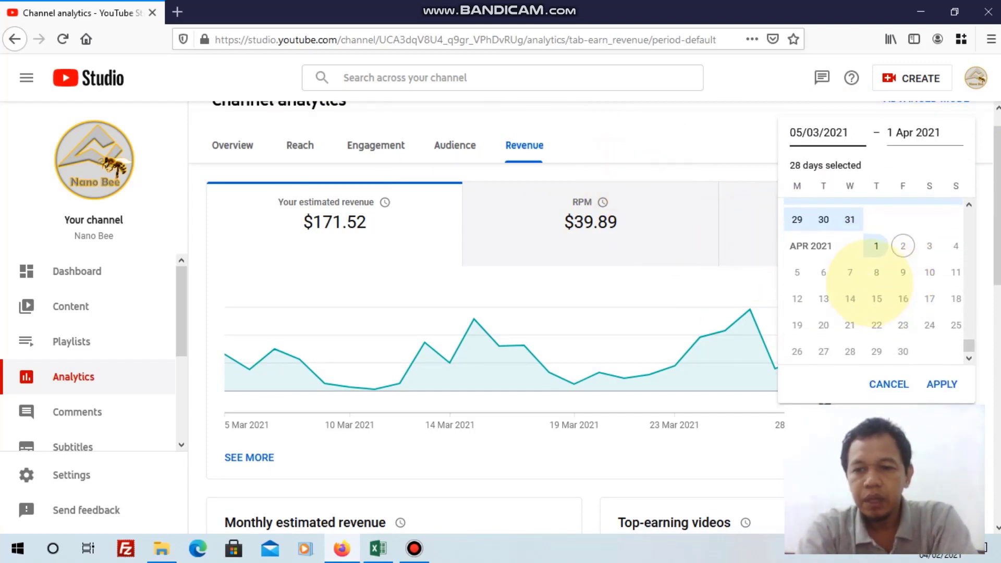
scroll(871, 279, up, 2)
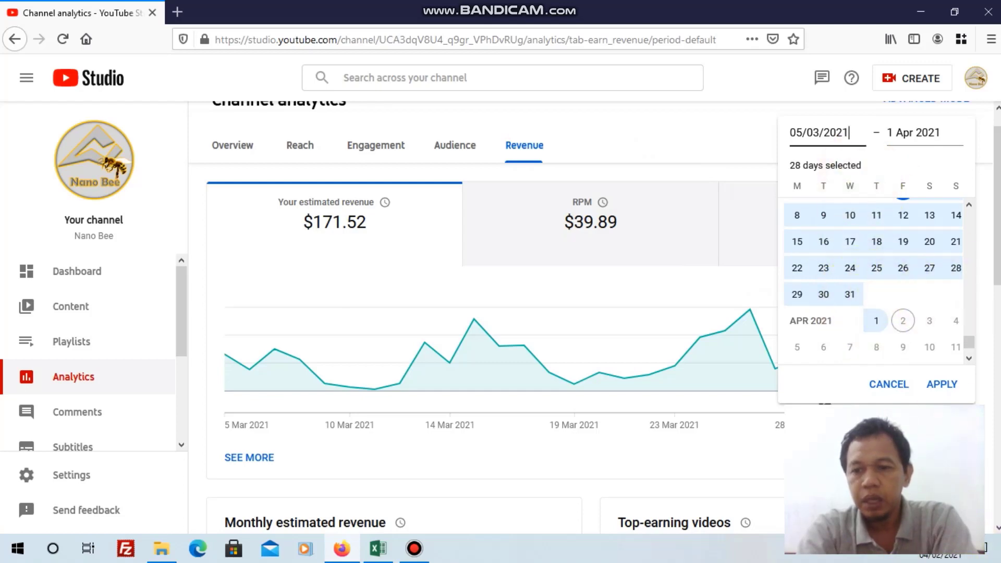
click(985, 261)
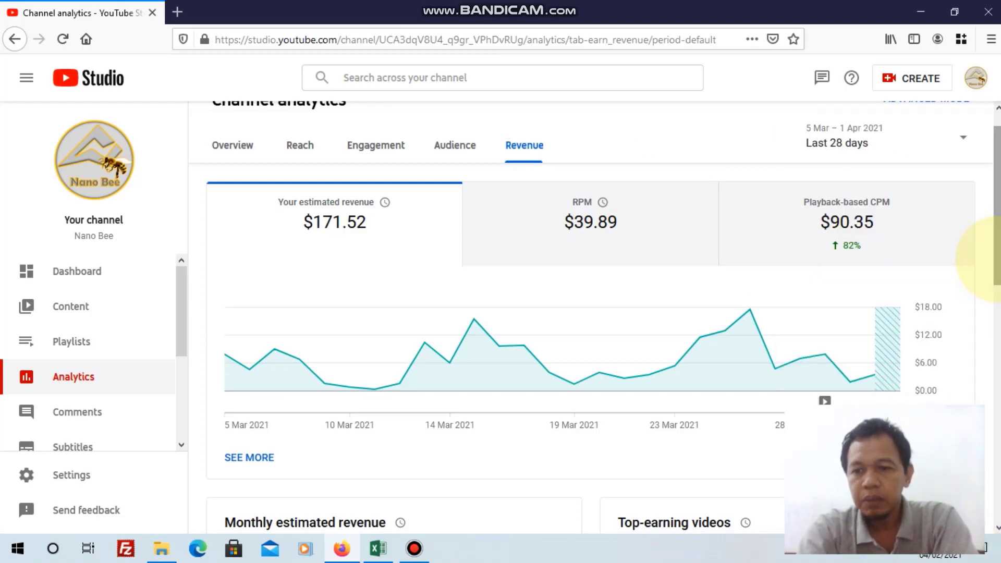
Set the report period to a custom range covering only 1 April 2021.
click(956, 136)
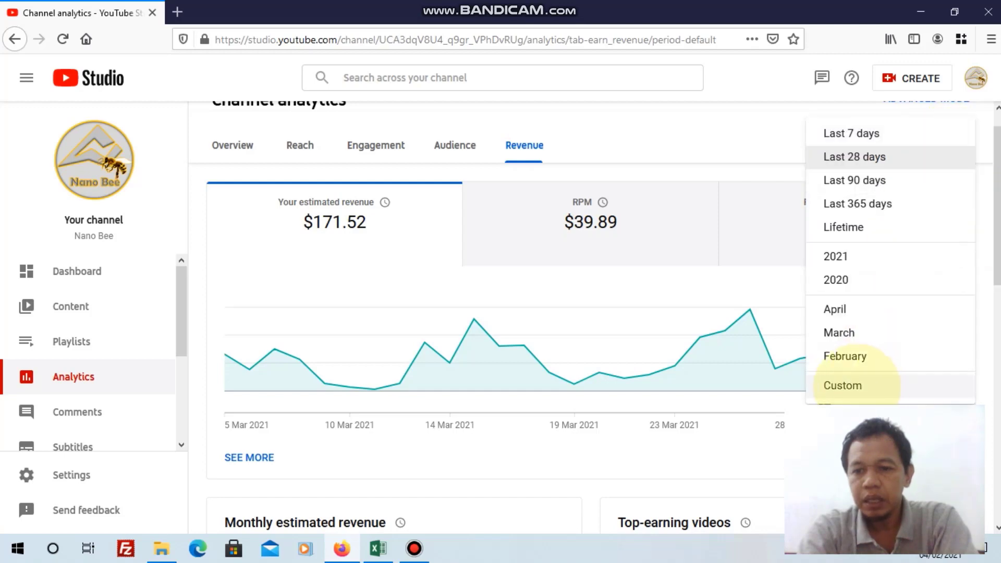
click(855, 385)
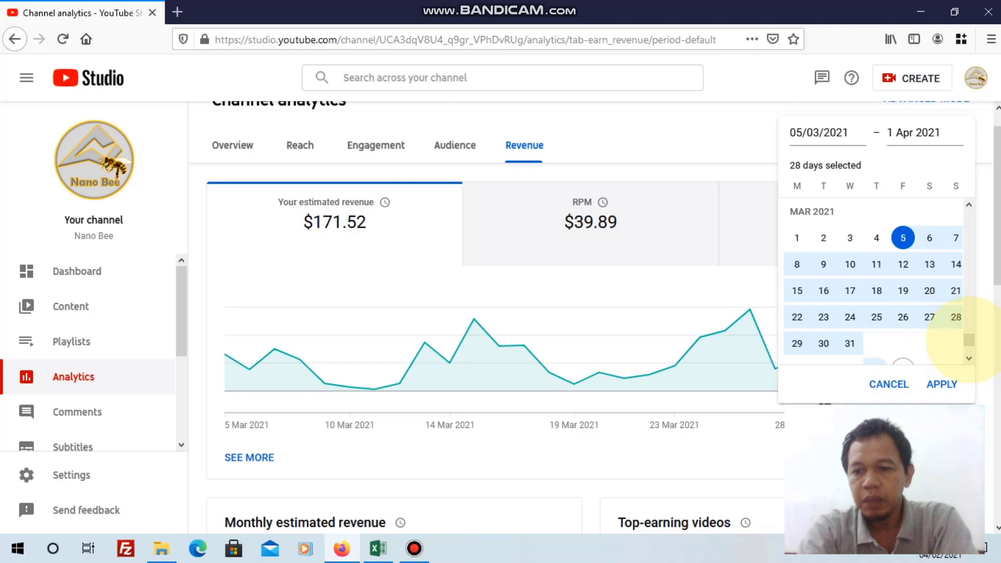
scroll(968, 359, down, 3)
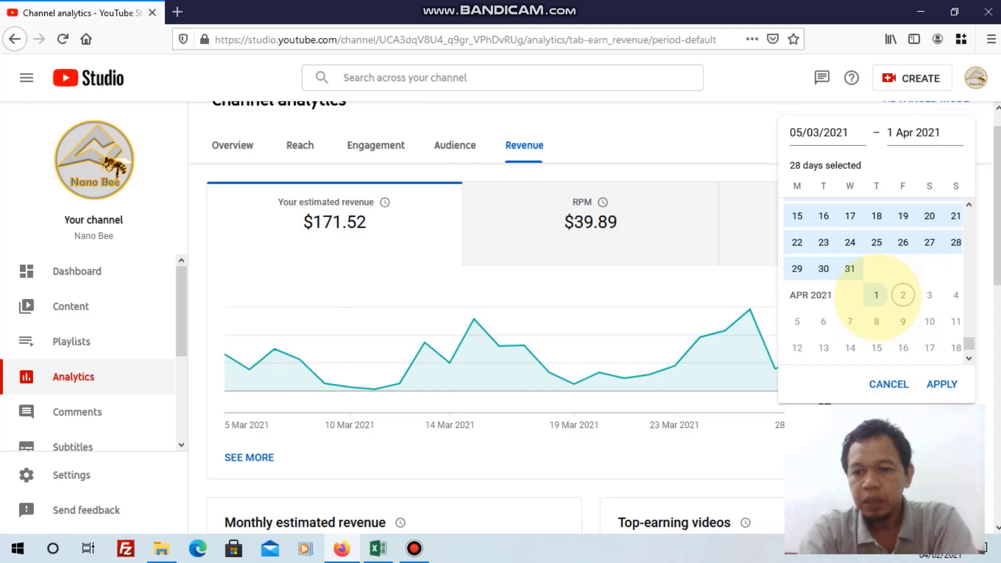
click(876, 295)
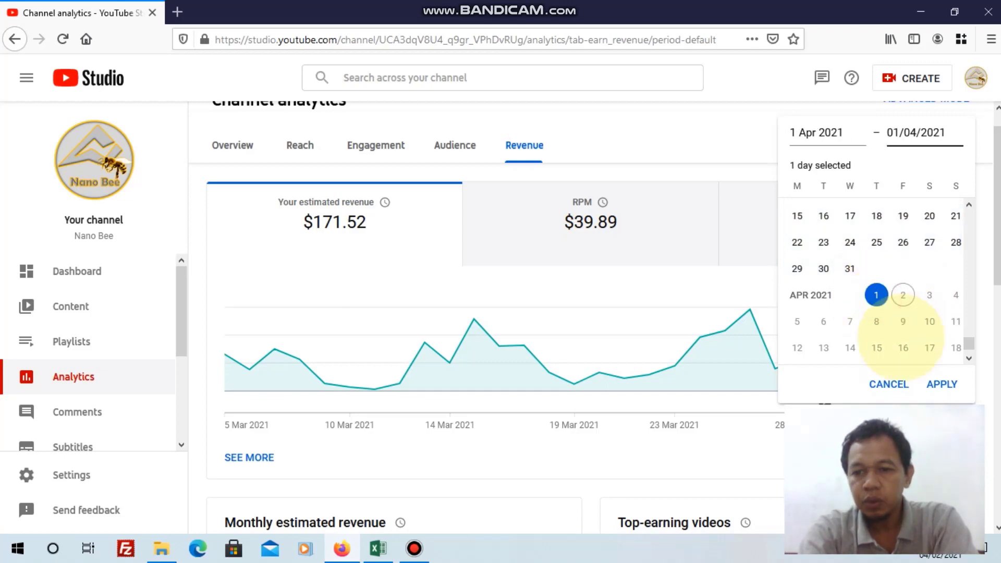
click(939, 381)
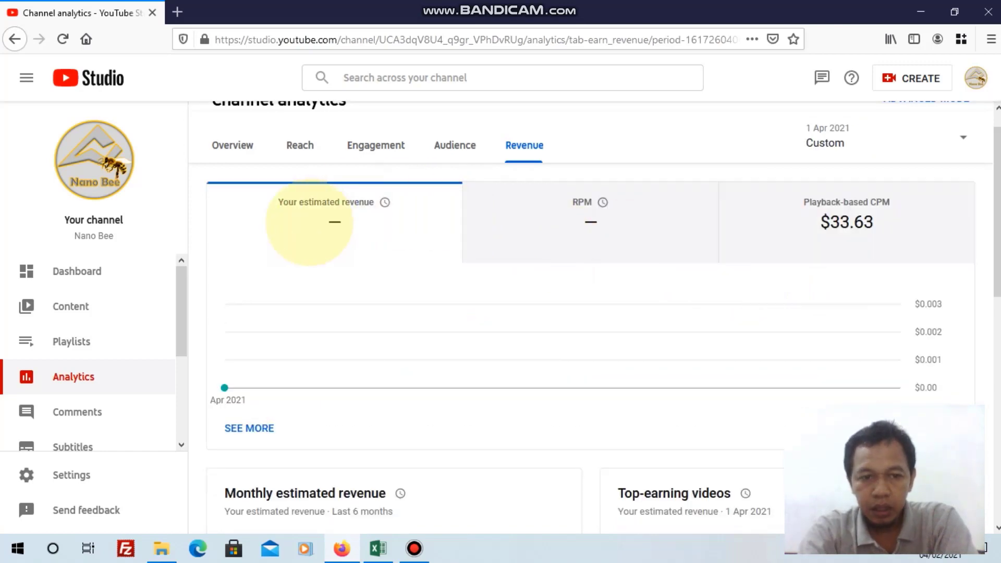
Switch the revenue chart to the Playback-based CPM metric.
mouse_move(334, 212)
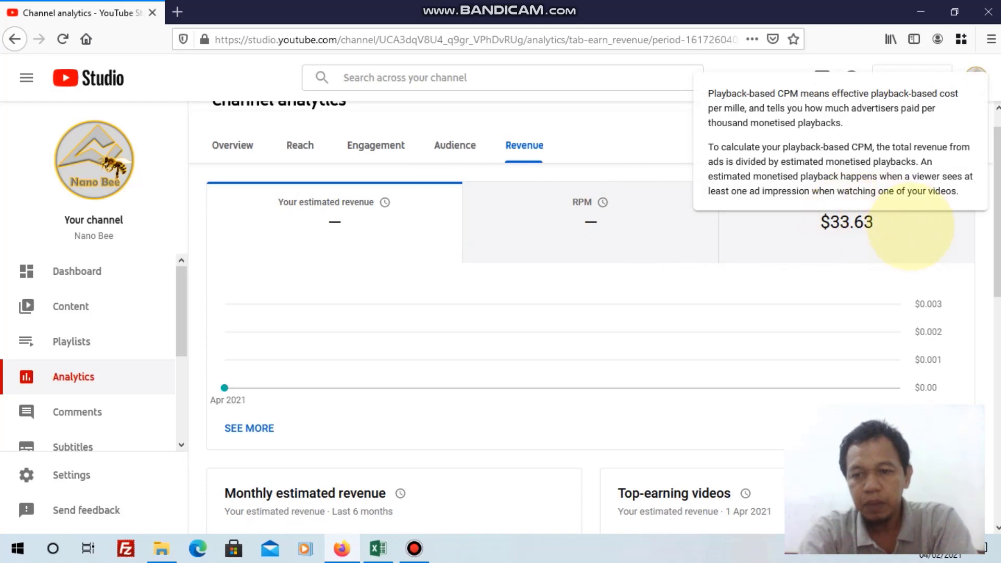
click(629, 133)
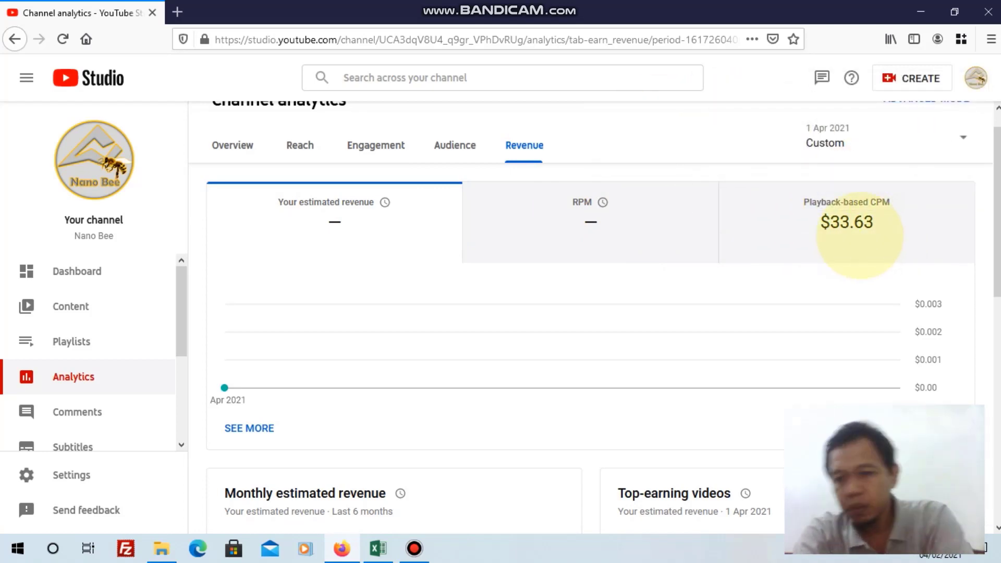
click(832, 218)
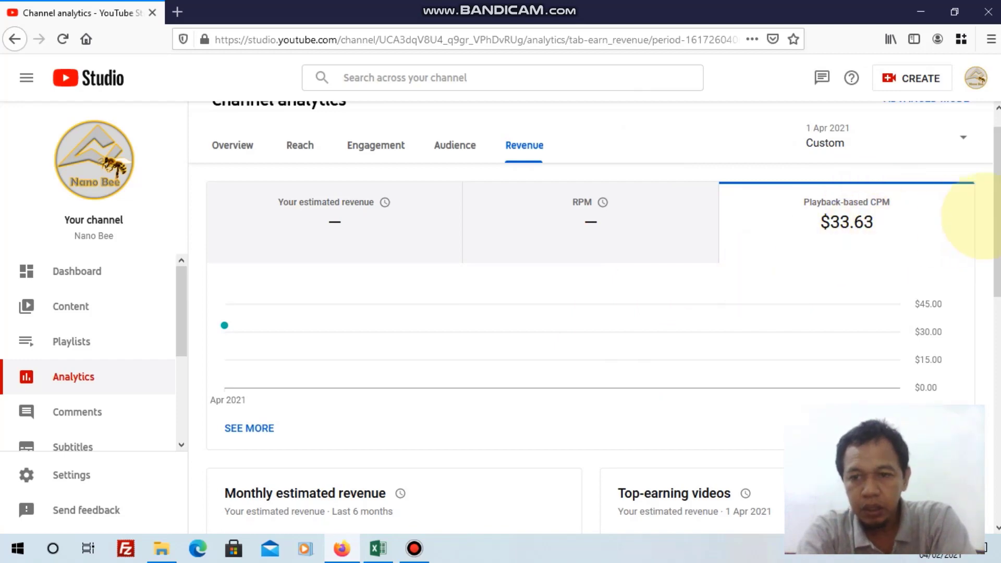
Open the detailed Playback-based CPM report by video and look at the total row's estimated monetised playbacks.
scroll(599, 313, down, 1)
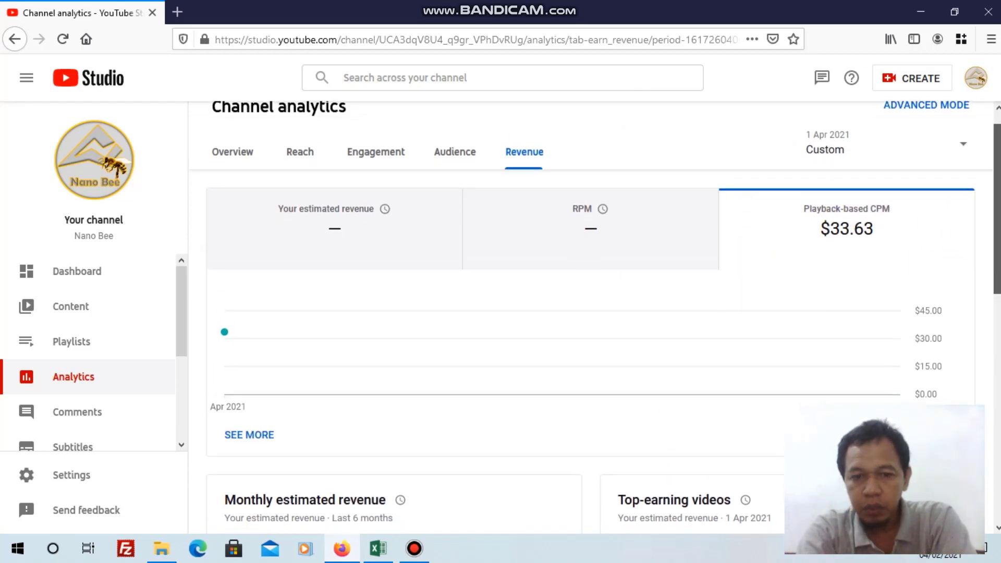
scroll(600, 313, up, 1)
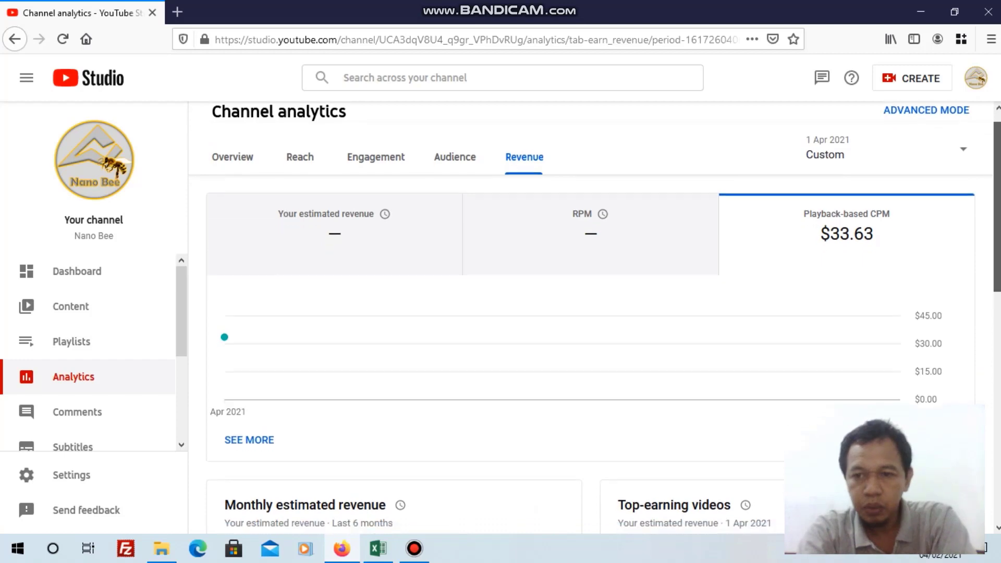
scroll(849, 191, up, 1)
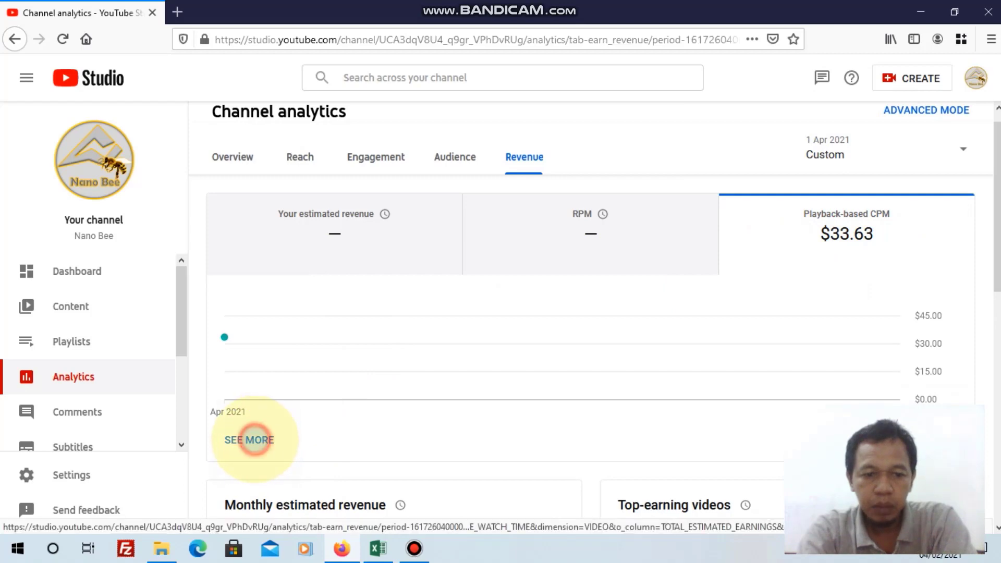
click(253, 440)
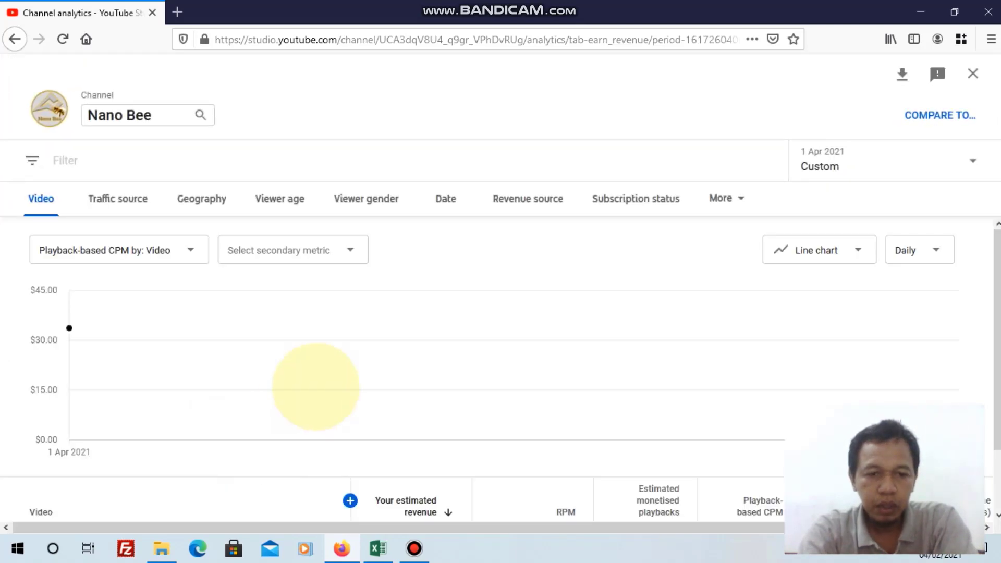
scroll(977, 249, down, 2)
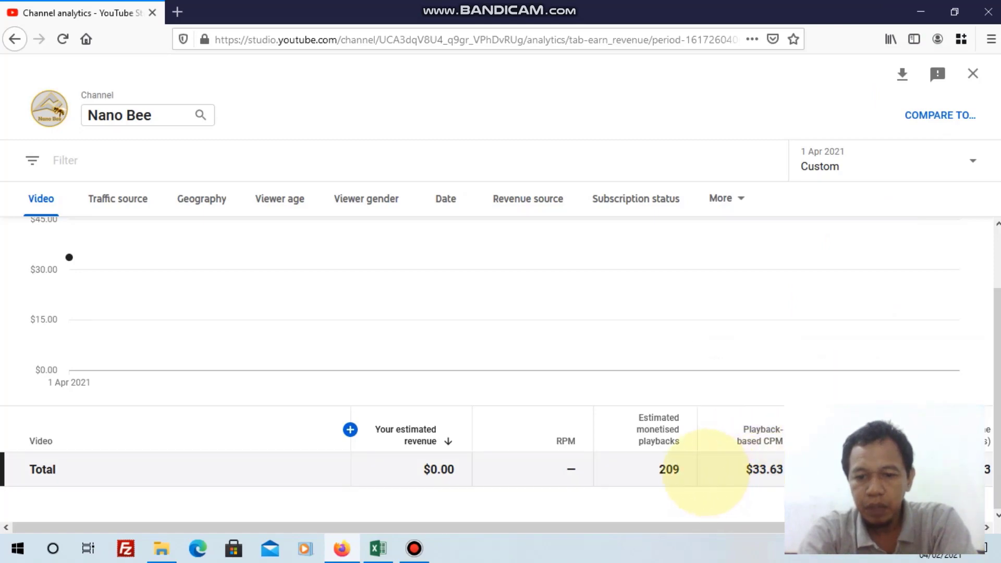
mouse_move(638, 442)
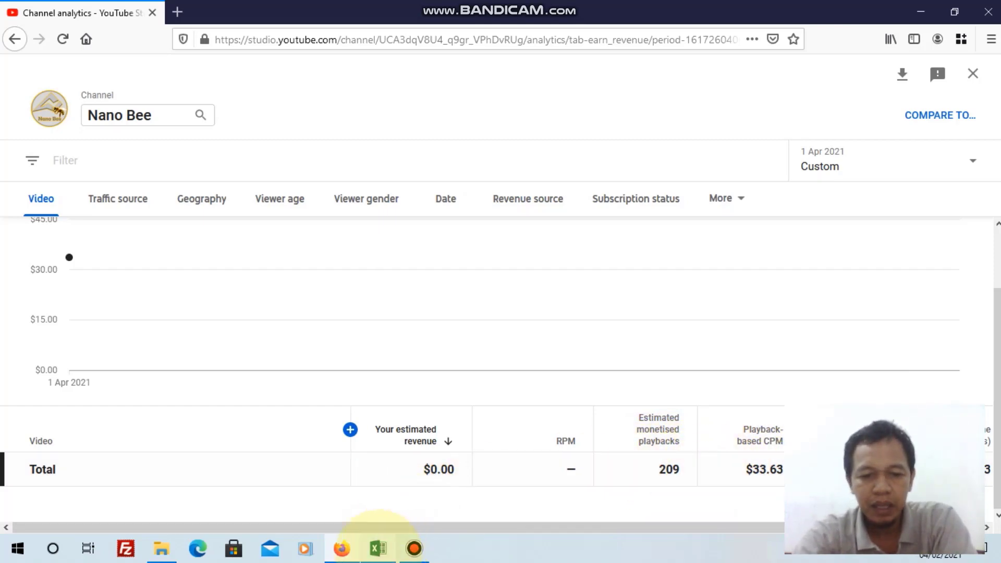
Switch to the Book1 workbook in Excel.
mouse_move(378, 547)
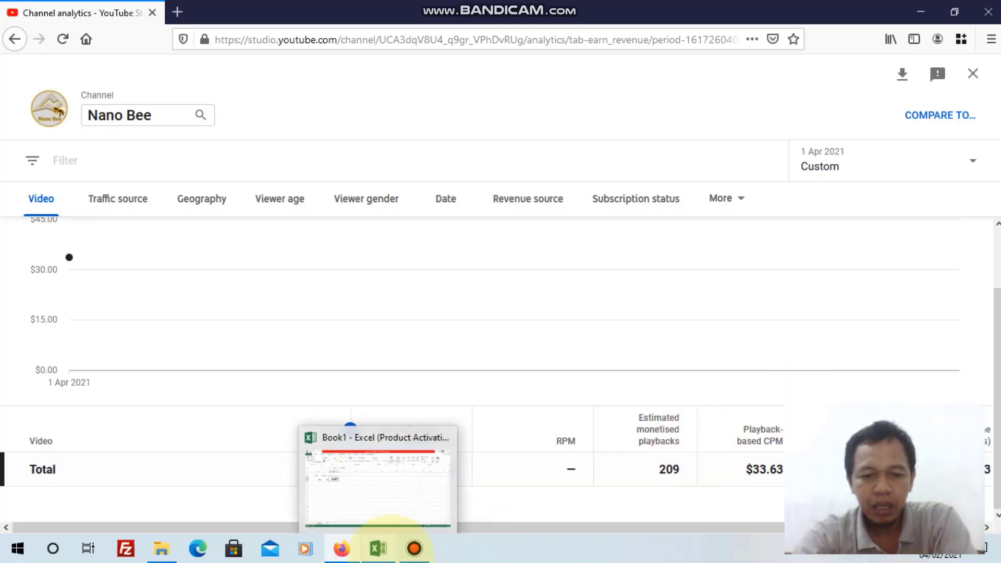
click(376, 522)
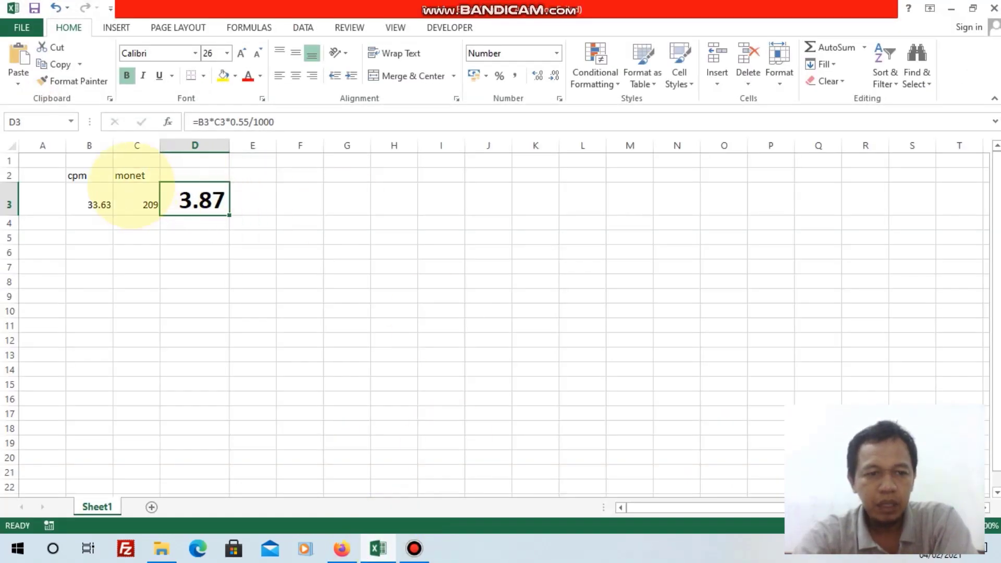
Clear the previous calculation from cells A2:F5.
drag(38, 172, 292, 238)
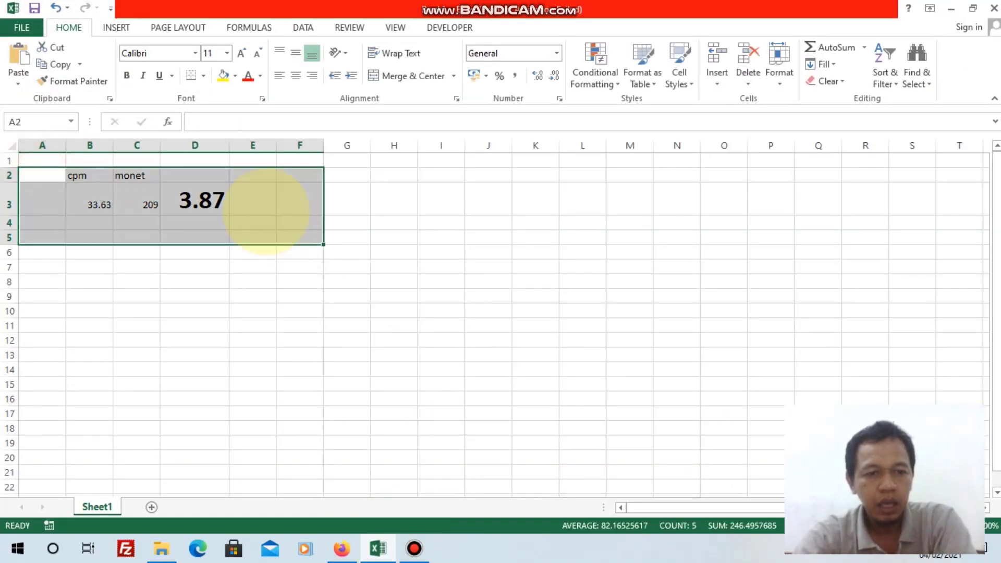
key(Delete)
click(183, 223)
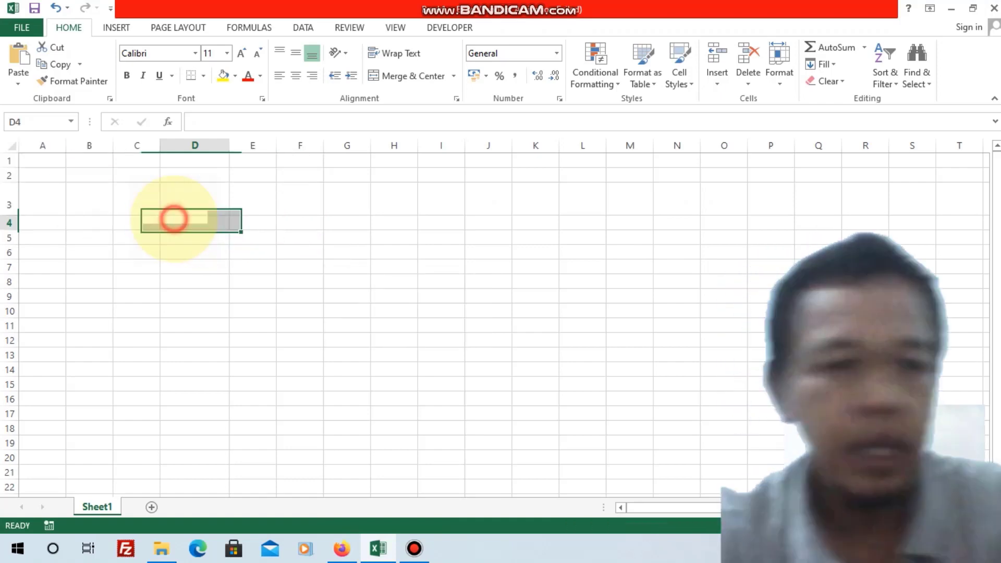
Shrink the workbook window and place it over the YouTube report so the Total row's figures stay readable beneath it.
click(972, 8)
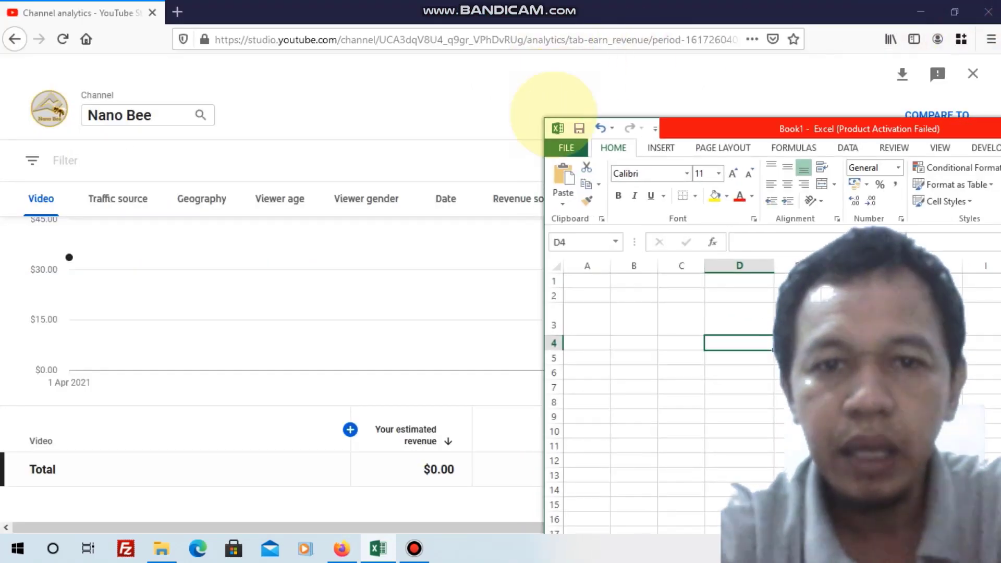
drag(747, 130, 198, 94)
drag(276, 88, 426, 130)
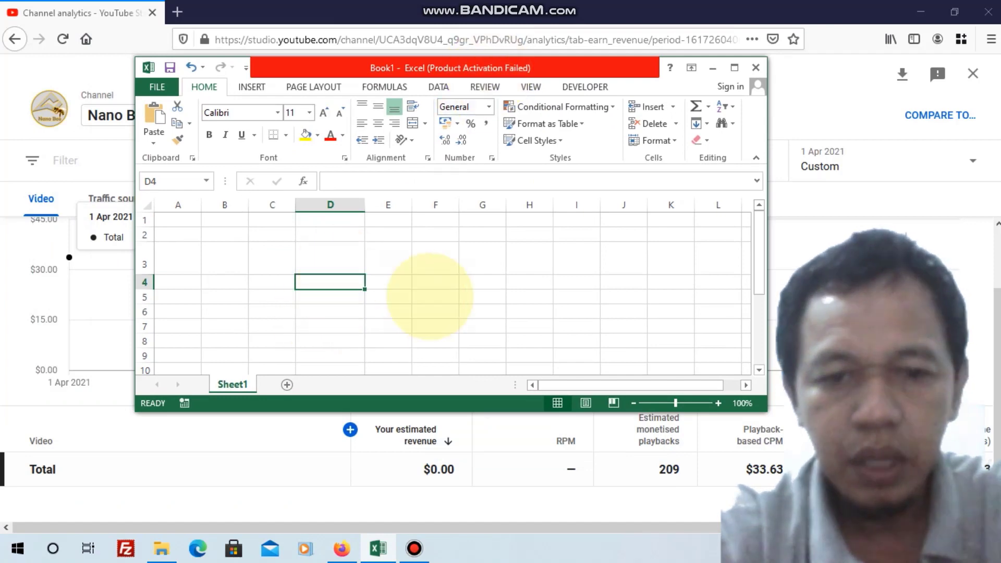
Enter the playback-based CPM 33.63 in B3 and the estimated monetised playbacks 209 in C3.
click(329, 312)
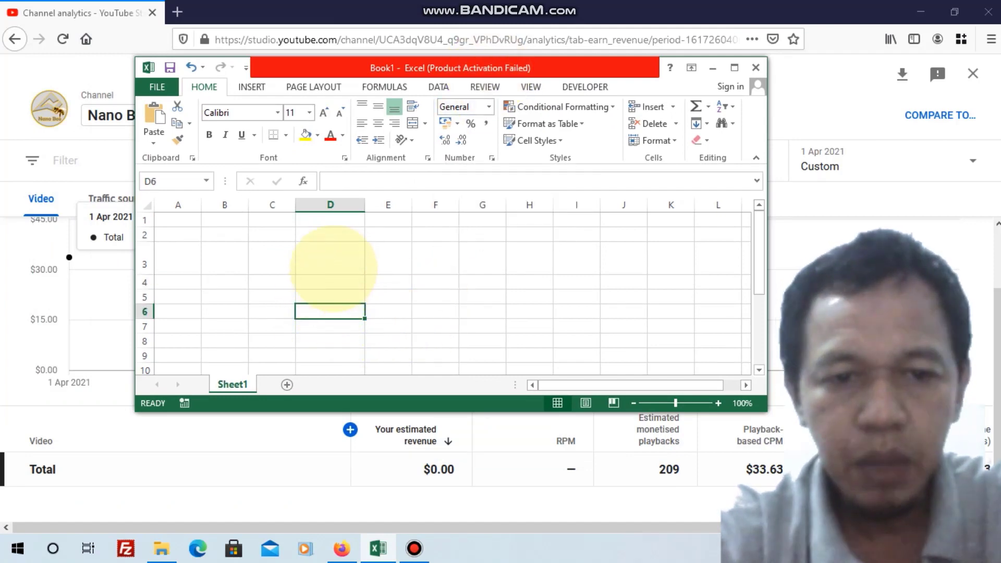
click(332, 258)
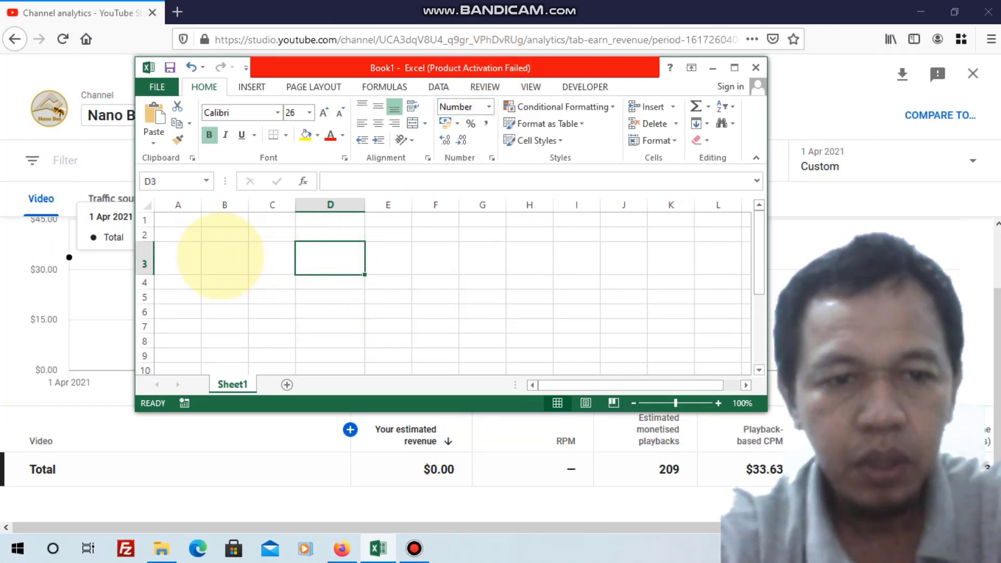
click(222, 257)
text(33)
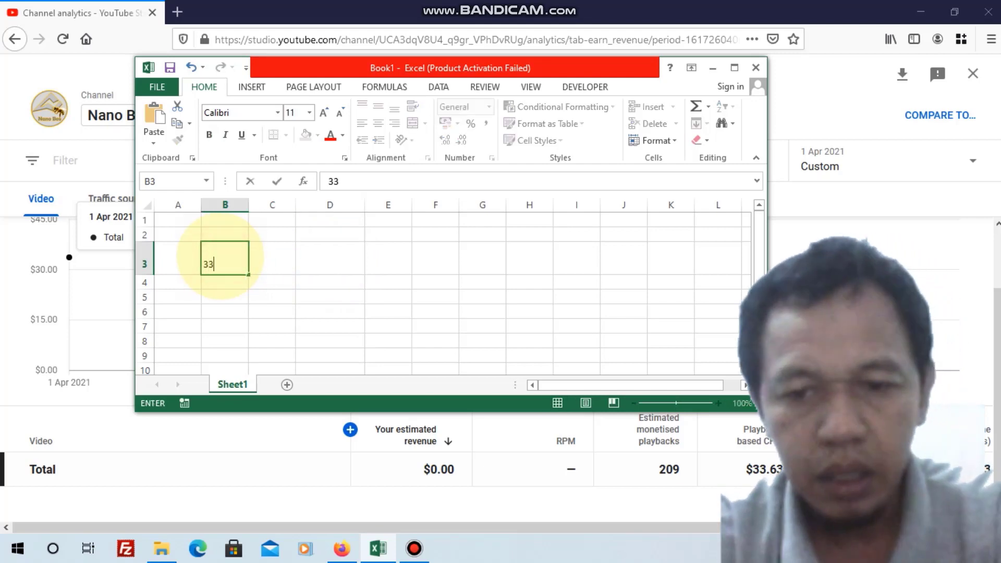
text(.63)
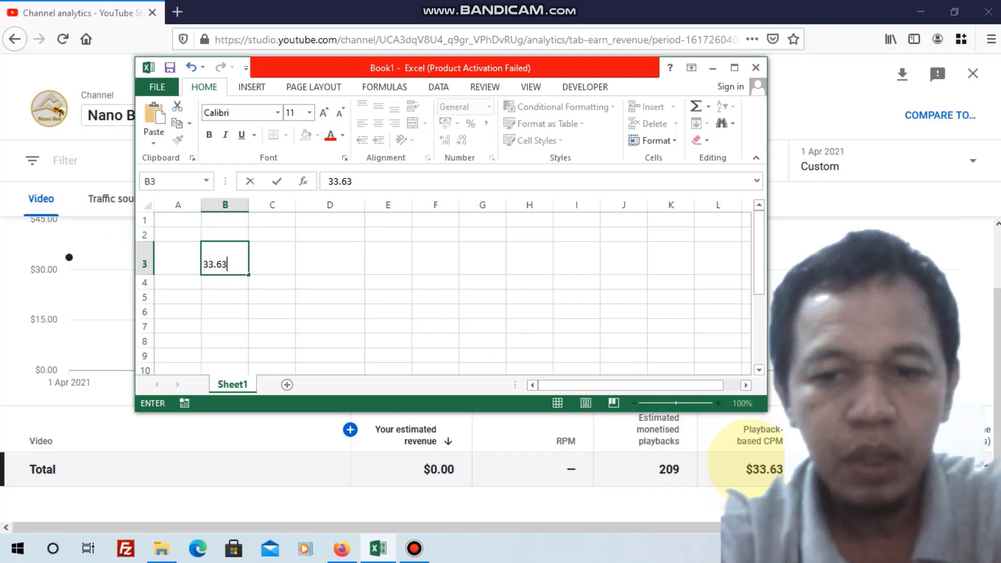
click(270, 259)
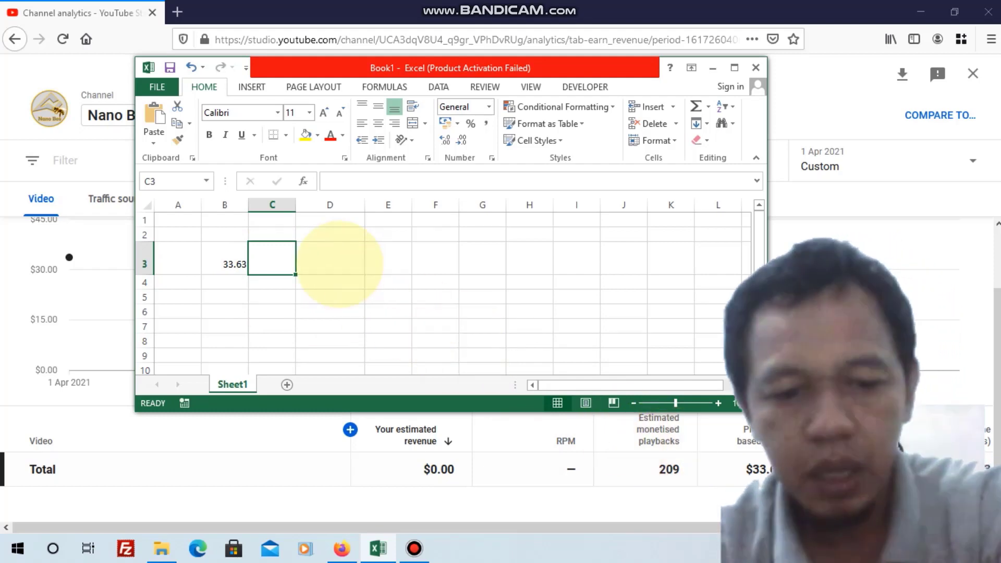
text(209)
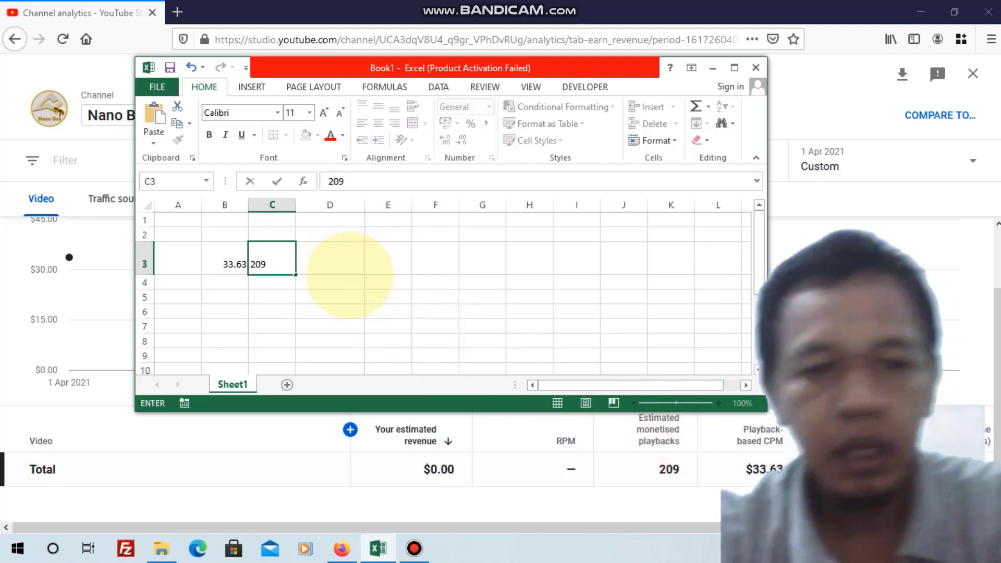
click(328, 255)
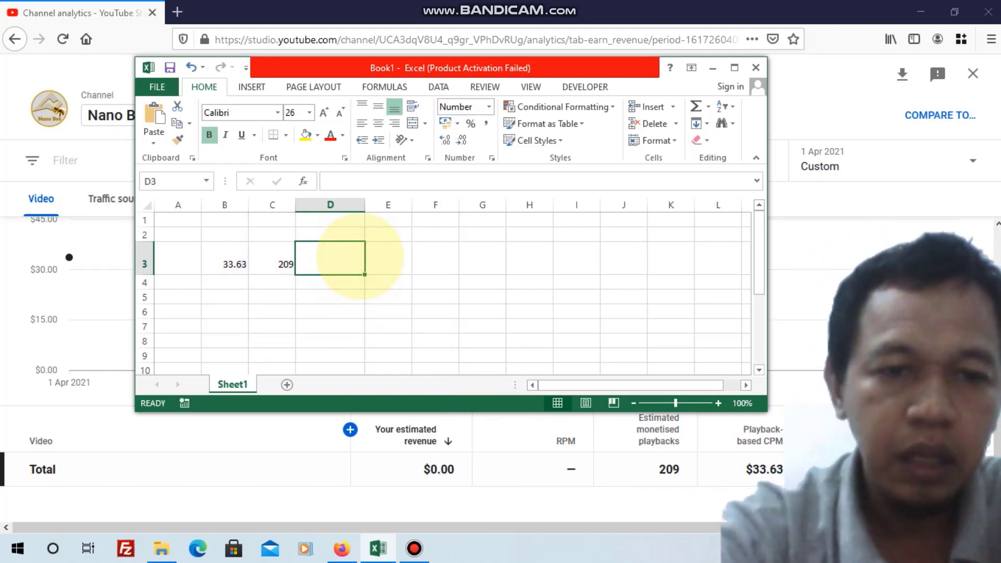
Label the two values with the headings "cpm" in B2 and "estimated" in C2.
click(225, 234)
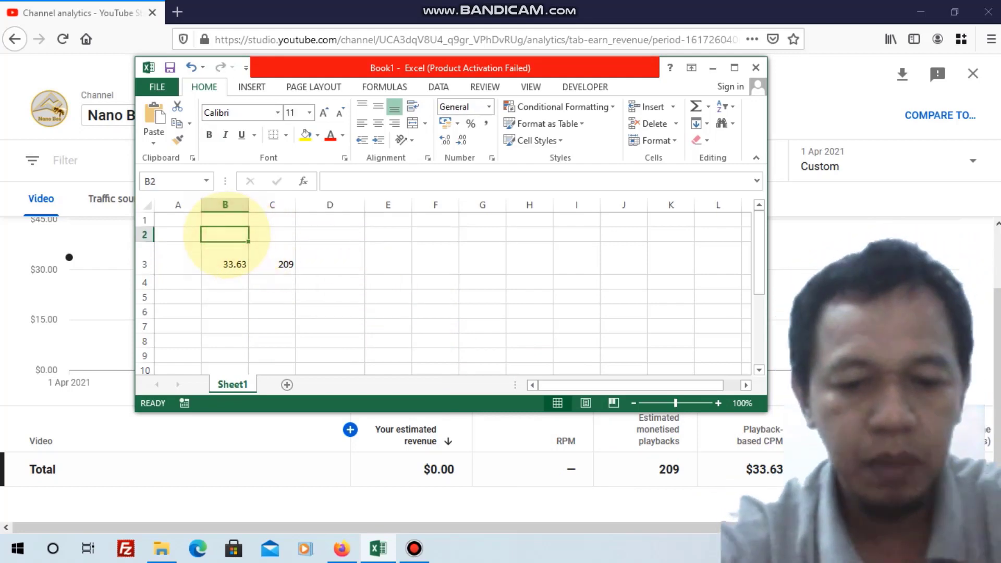
text(cpm)
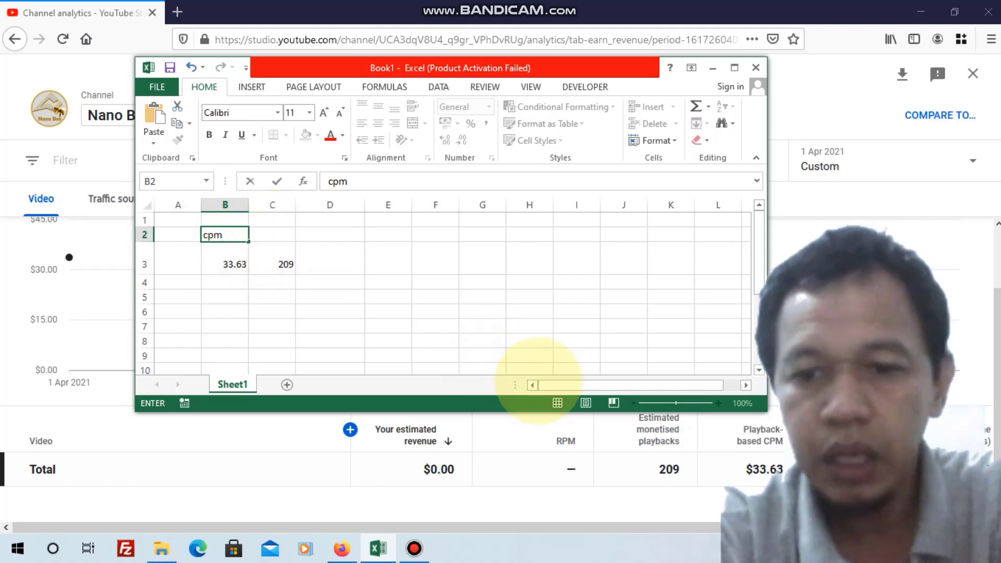
click(271, 234)
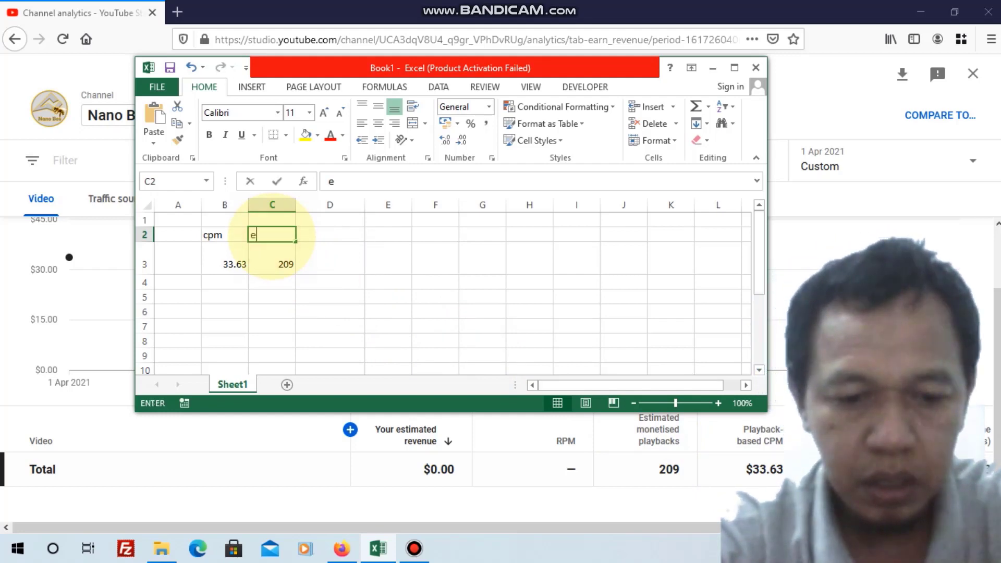
text(stimated)
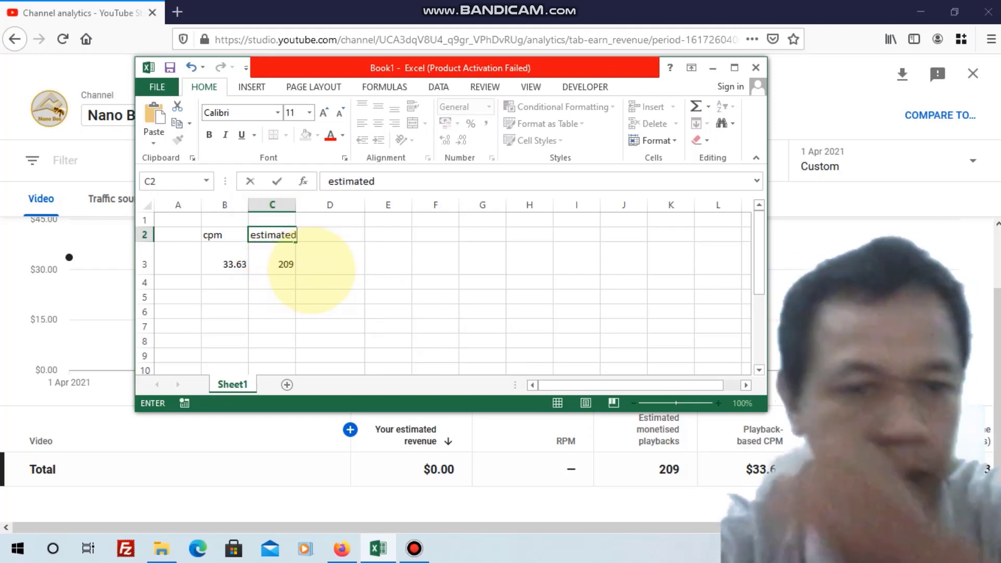
Calculate the estimated revenue in D3 with the formula =B3*C3*0.55/1000 and review the cell.
click(323, 263)
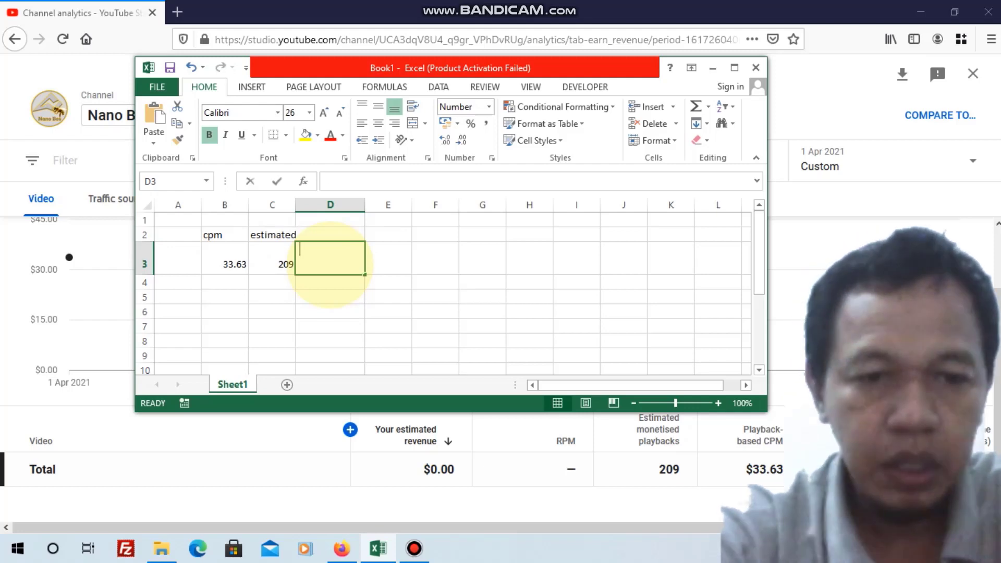
text(=)
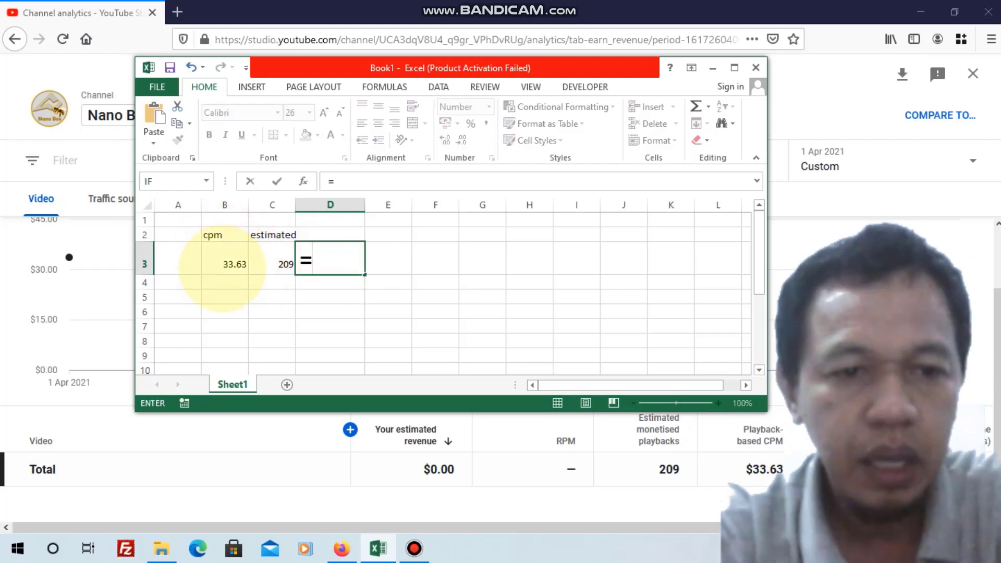
click(232, 264)
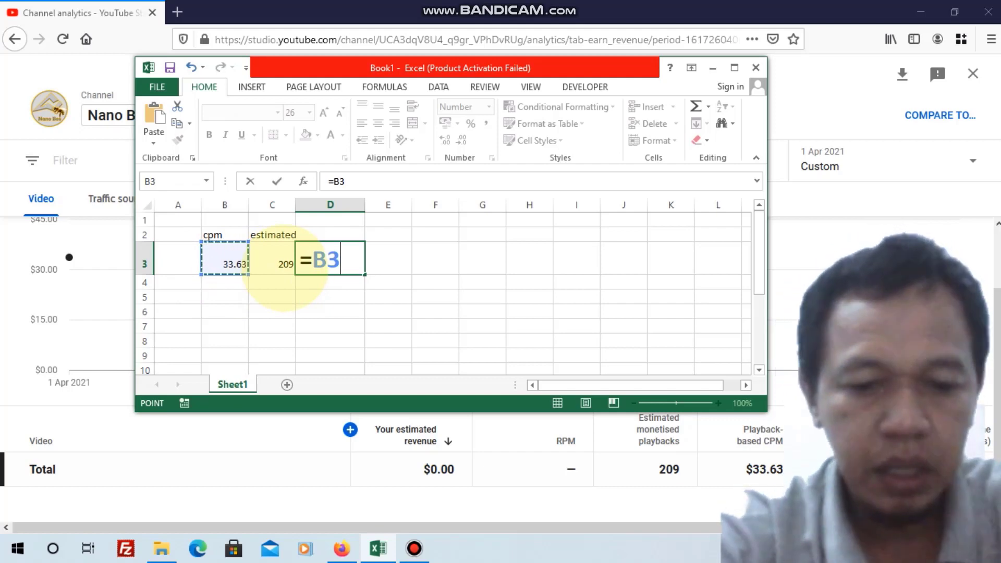
text(*)
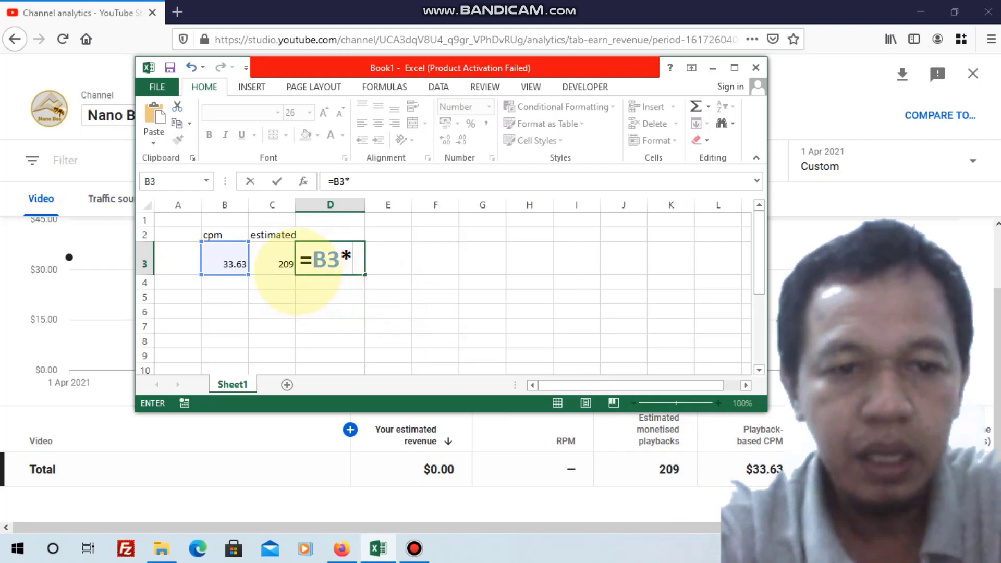
click(274, 263)
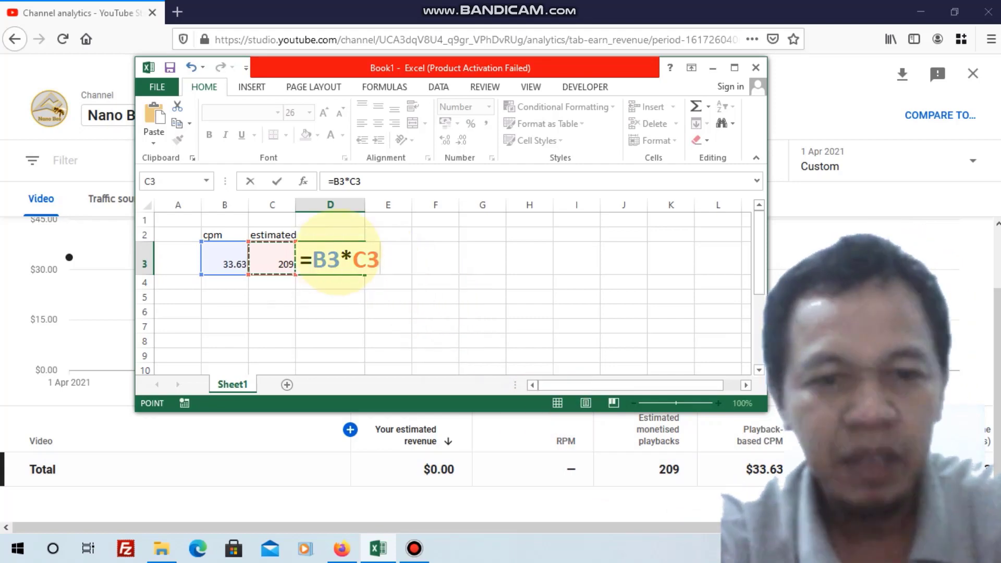
text(*)
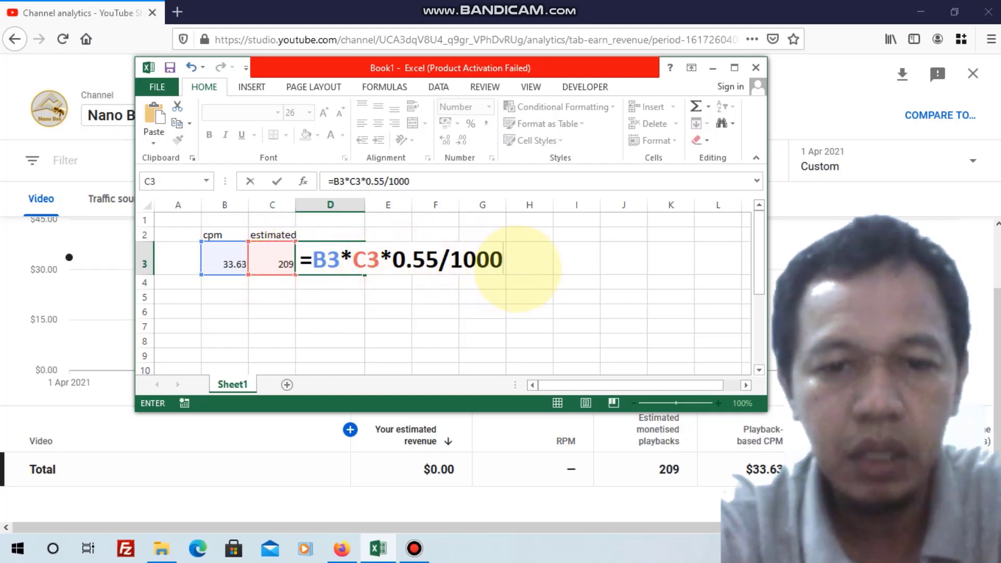
key(Return)
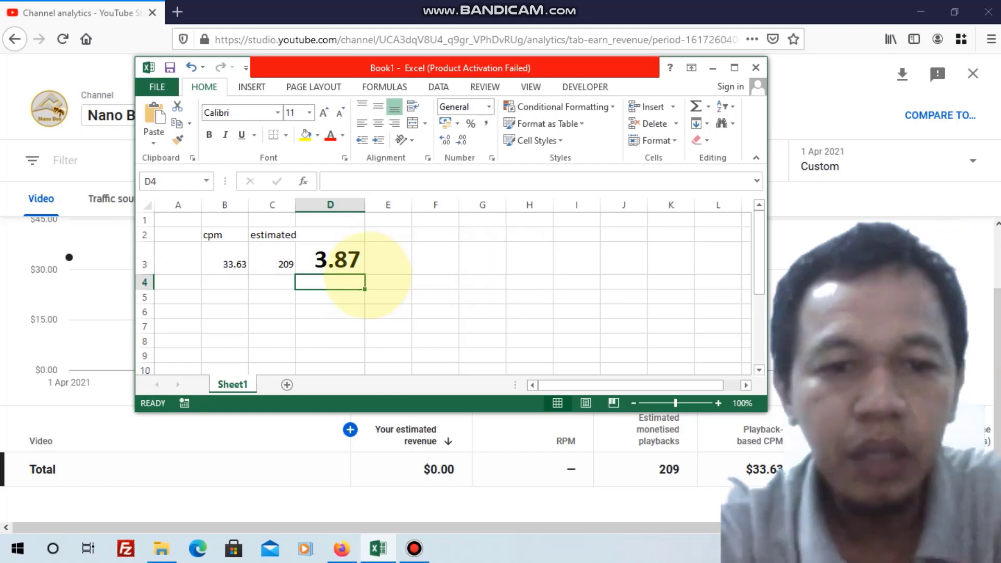
click(342, 266)
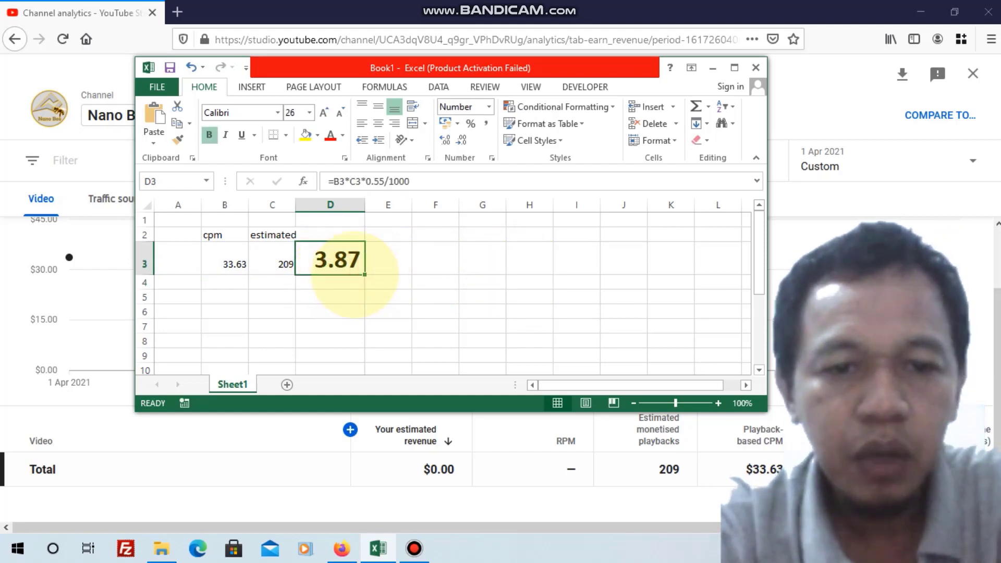
click(334, 231)
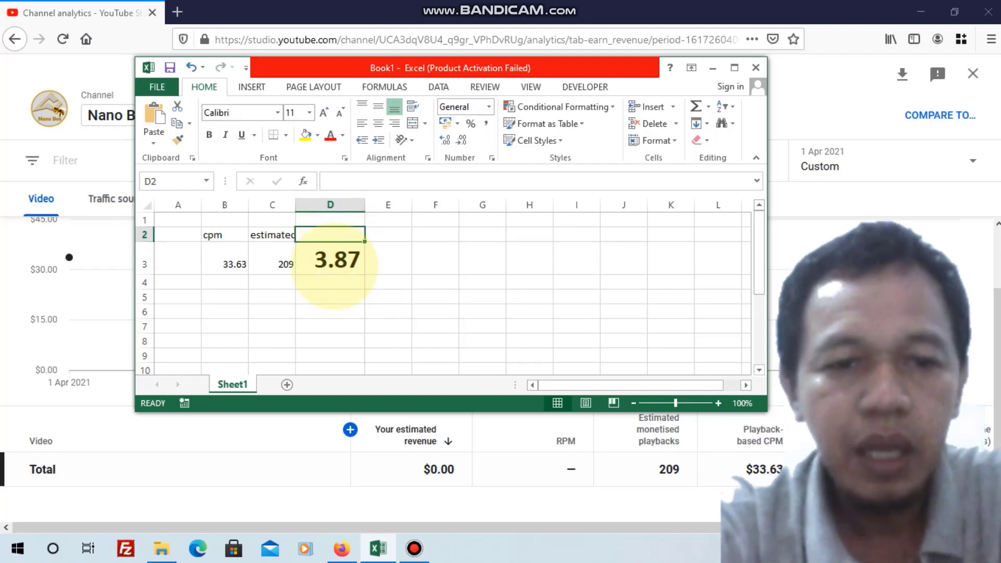
click(336, 261)
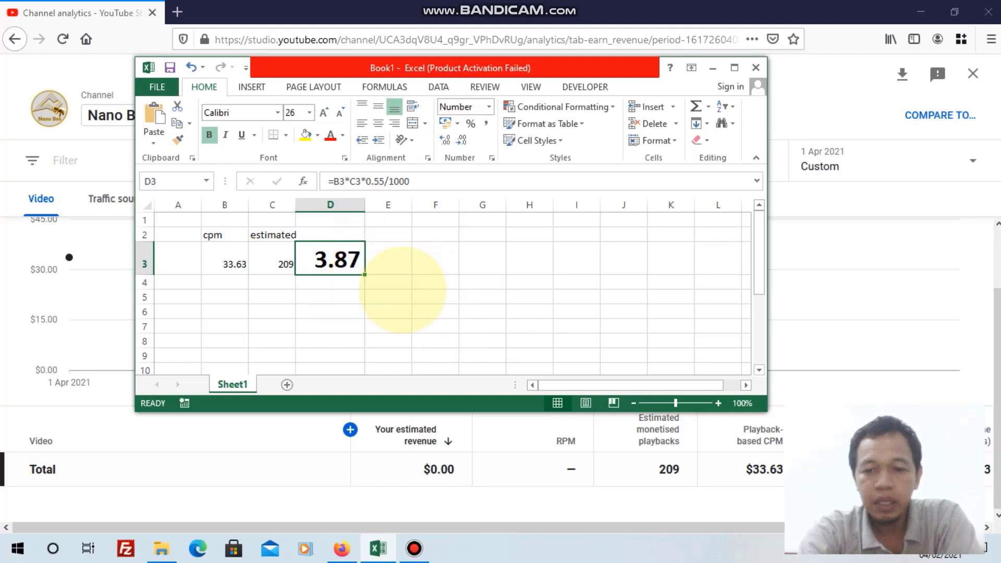
click(420, 282)
Minimise the workbook to switch to YouTube Studio in Firefox and close the detailed report, returning to the Channel analytics revenue page.
click(713, 68)
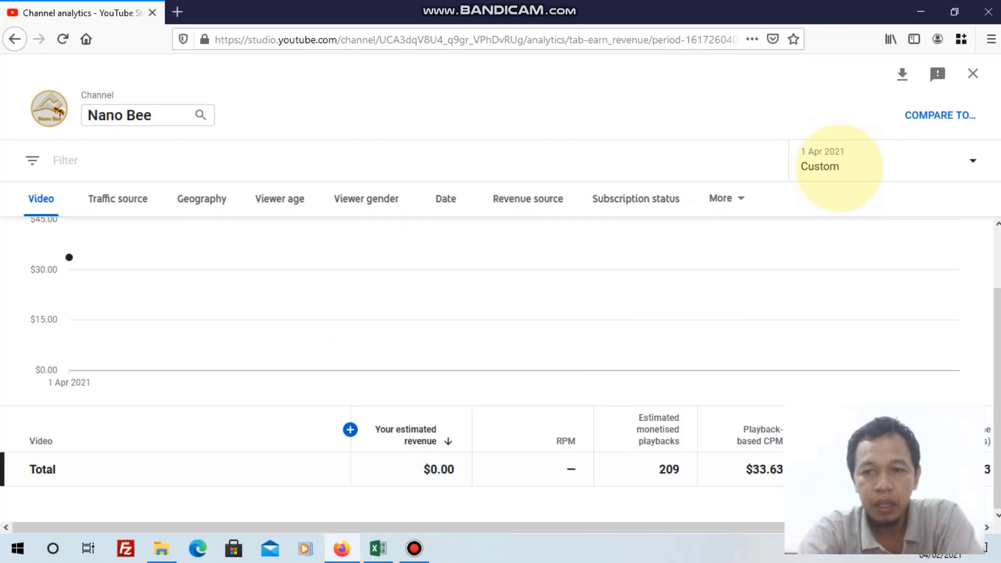
click(834, 166)
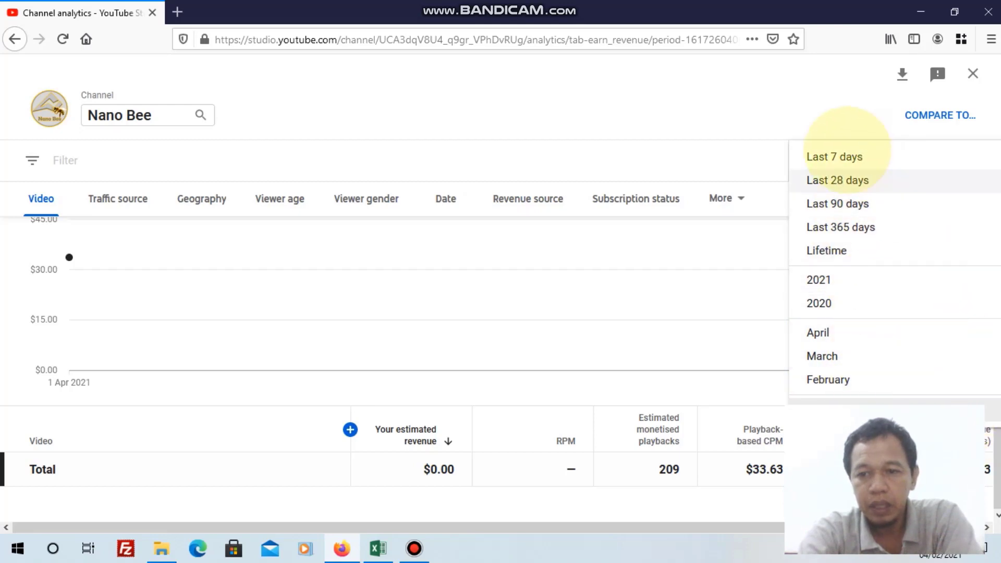
click(793, 112)
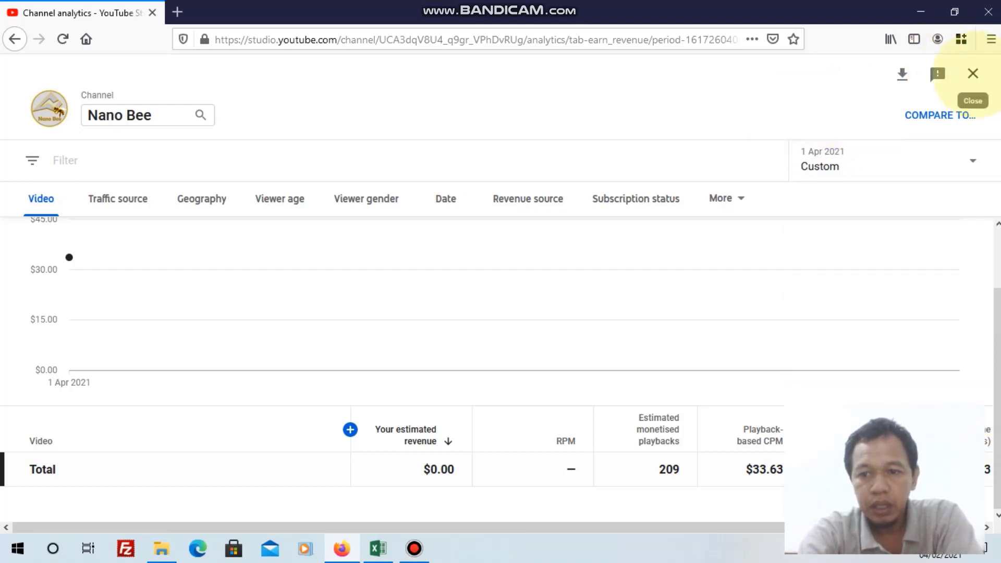
click(973, 73)
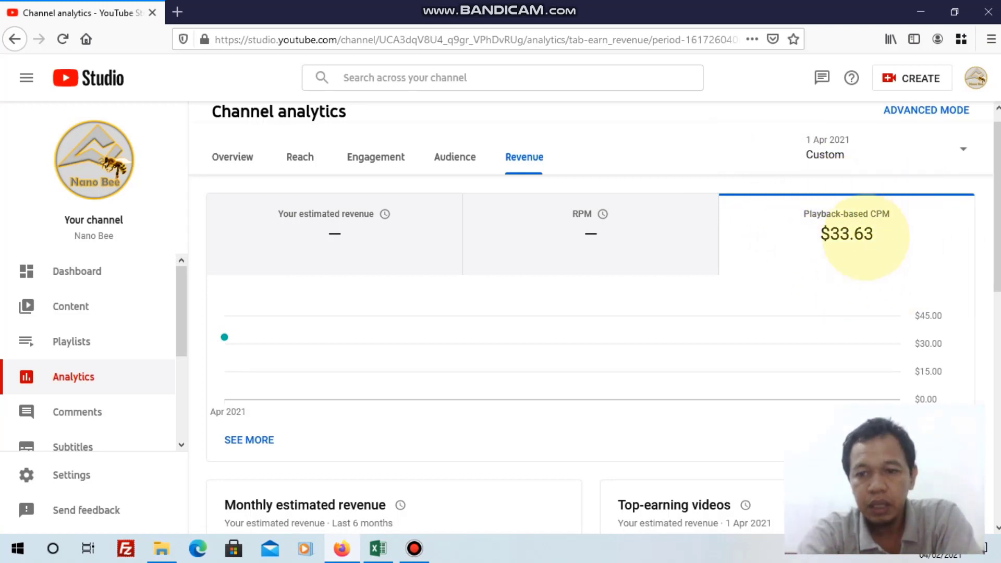
Shrink the browser window clear of the webcam area and open the custom date range picker for the revenue report.
scroll(684, 288, down, 2)
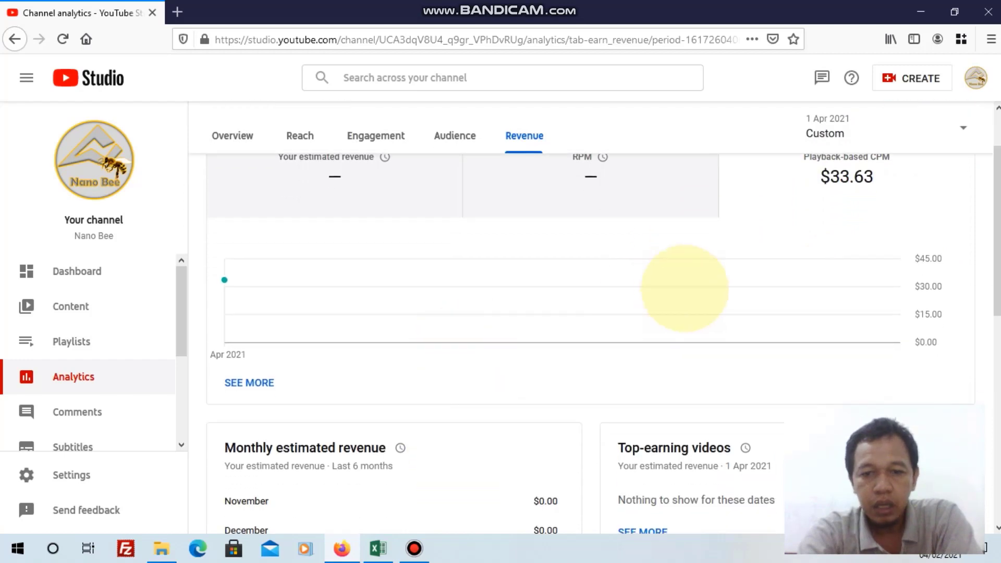
scroll(684, 288, up, 2)
click(961, 166)
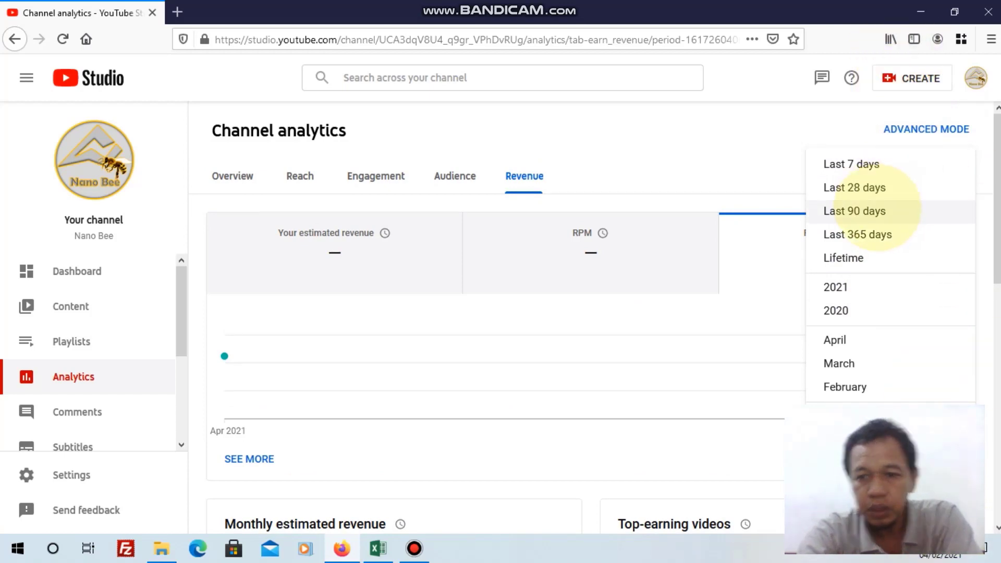
drag(837, 11, 571, 14)
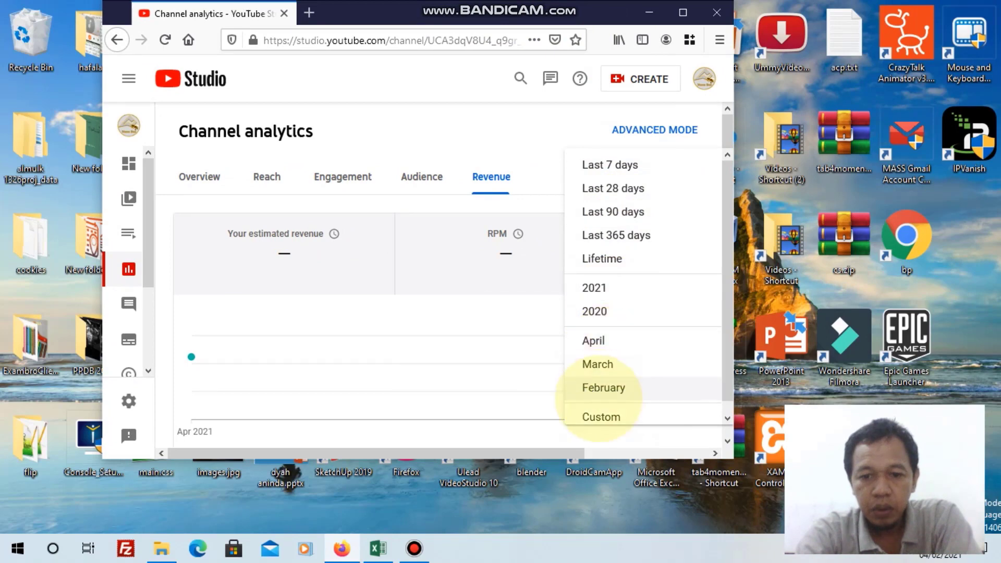
click(523, 121)
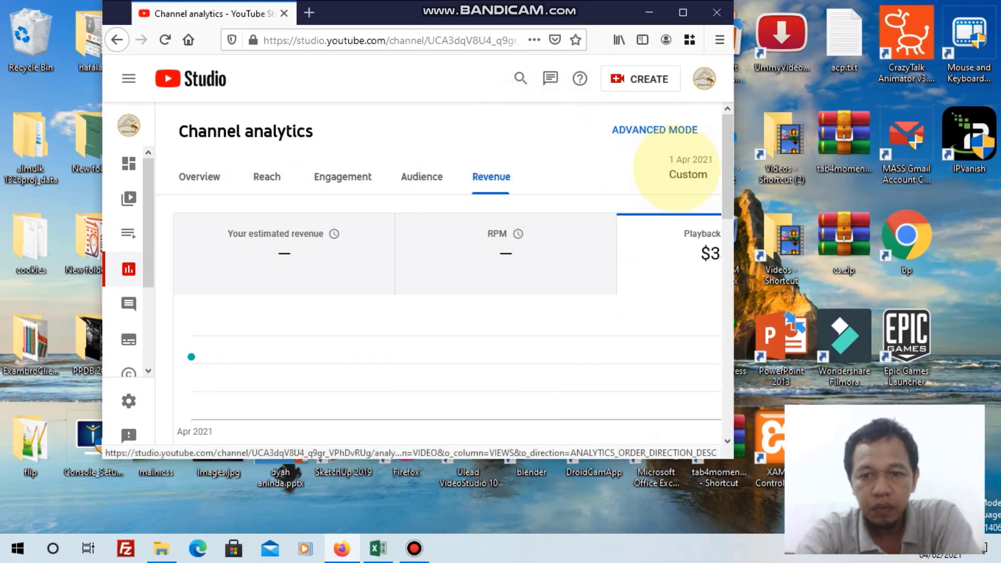
click(680, 167)
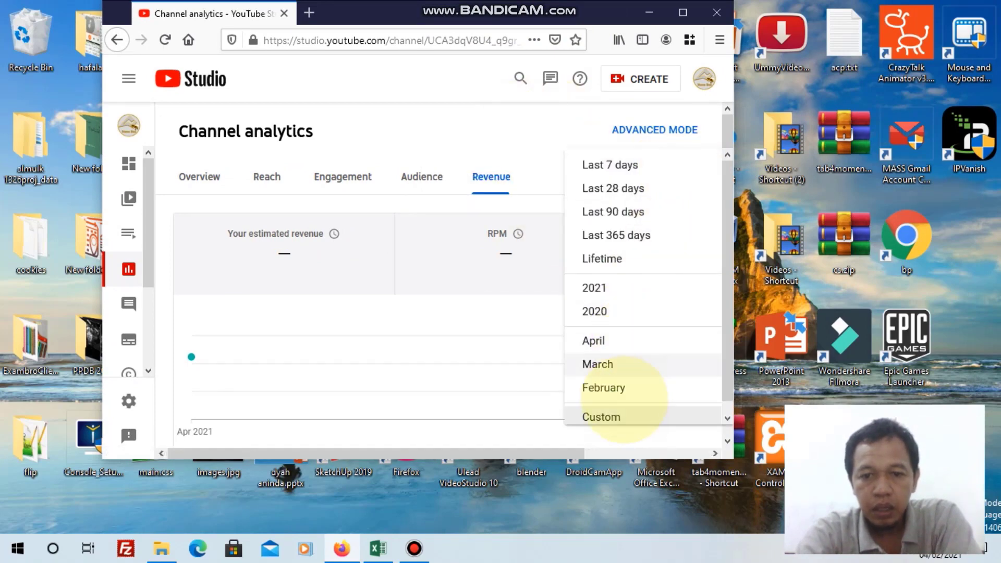
click(602, 417)
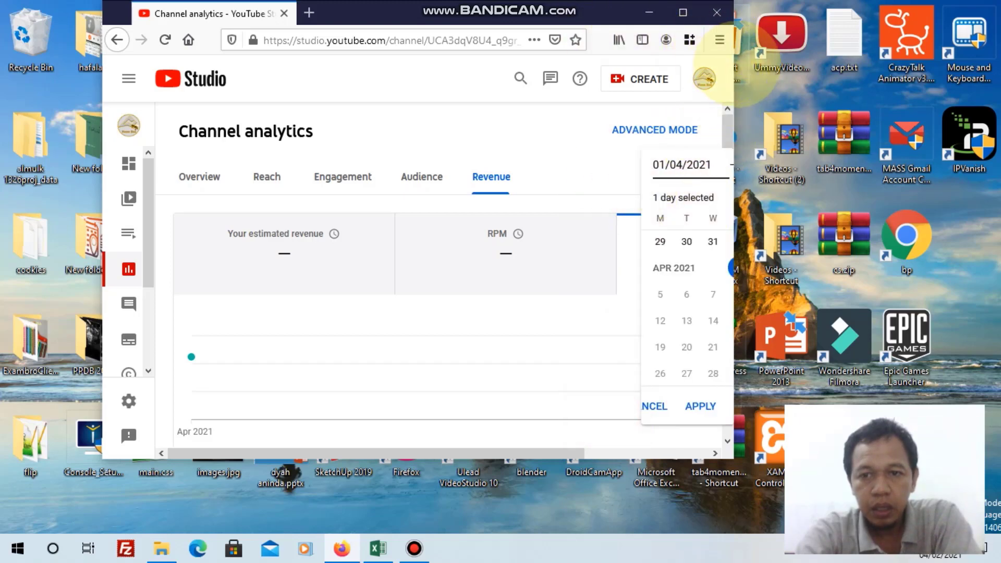
drag(734, 85, 949, 57)
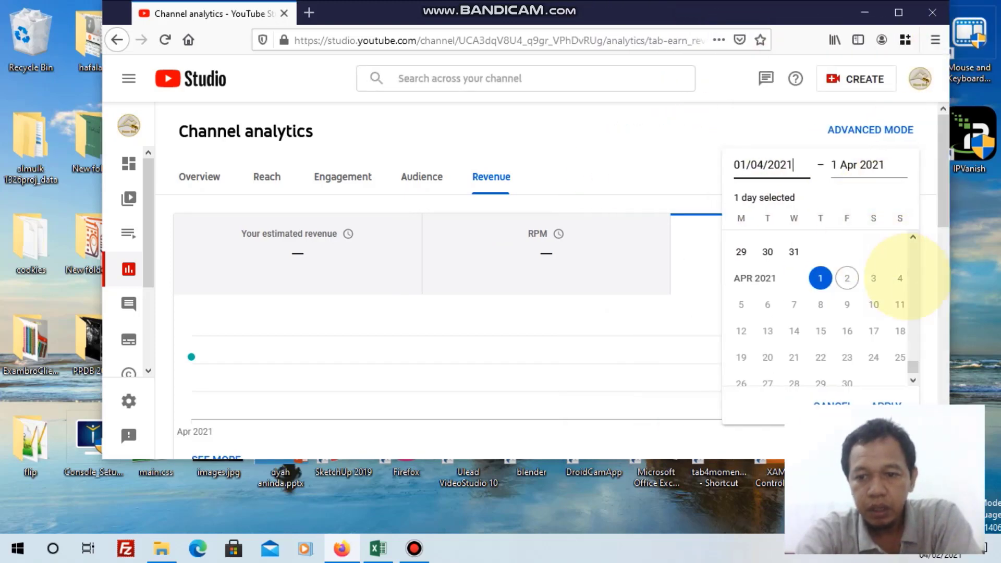
Set the revenue report's custom date range to the single day 17 March 2021 and apply it.
drag(912, 364, 913, 366)
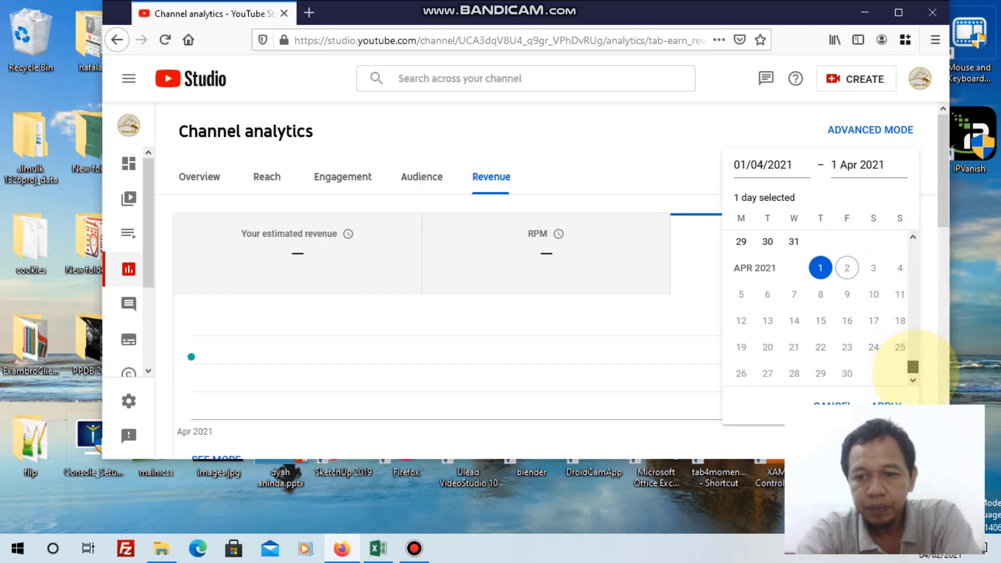
scroll(871, 333, down, 3)
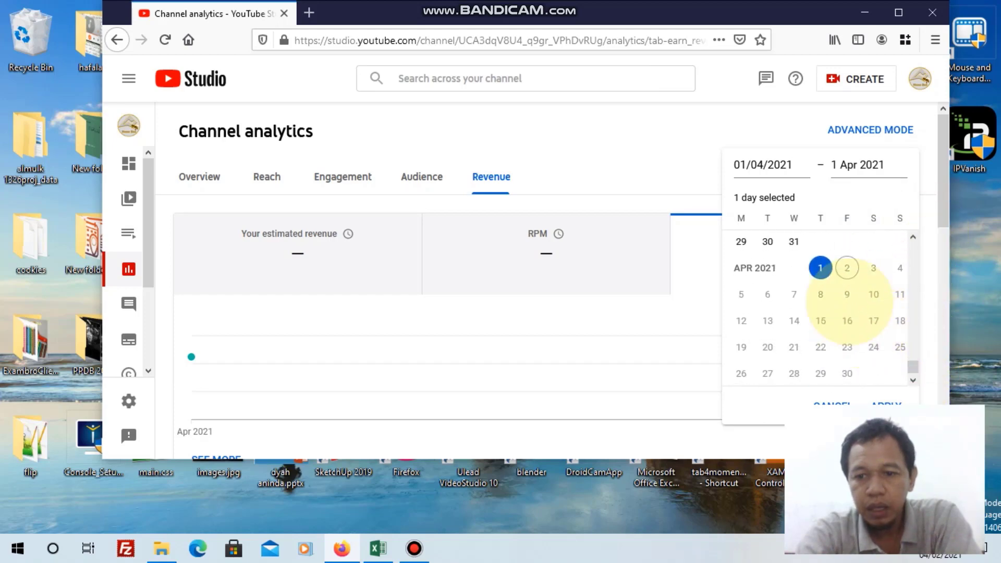
scroll(793, 241, up, 2)
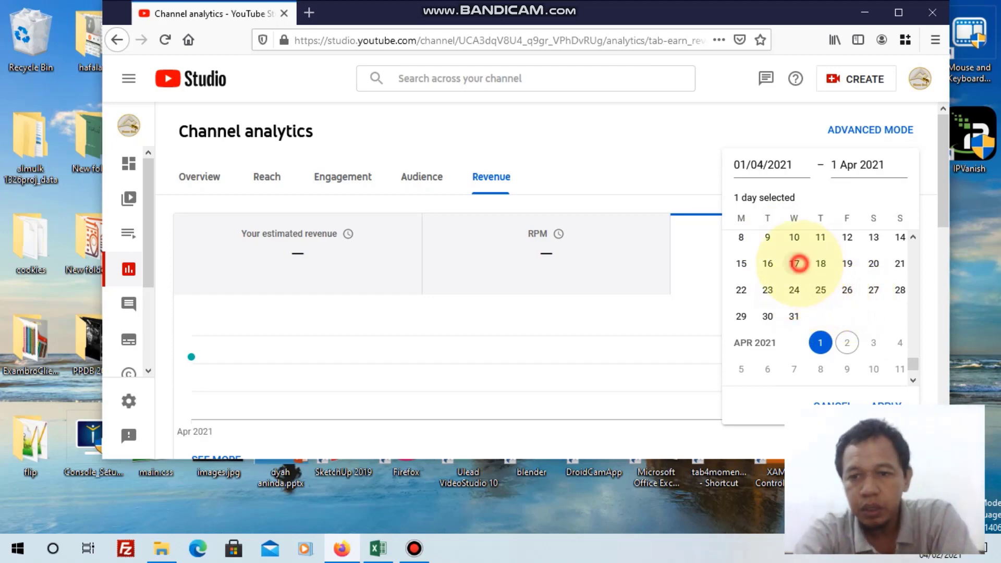
click(796, 263)
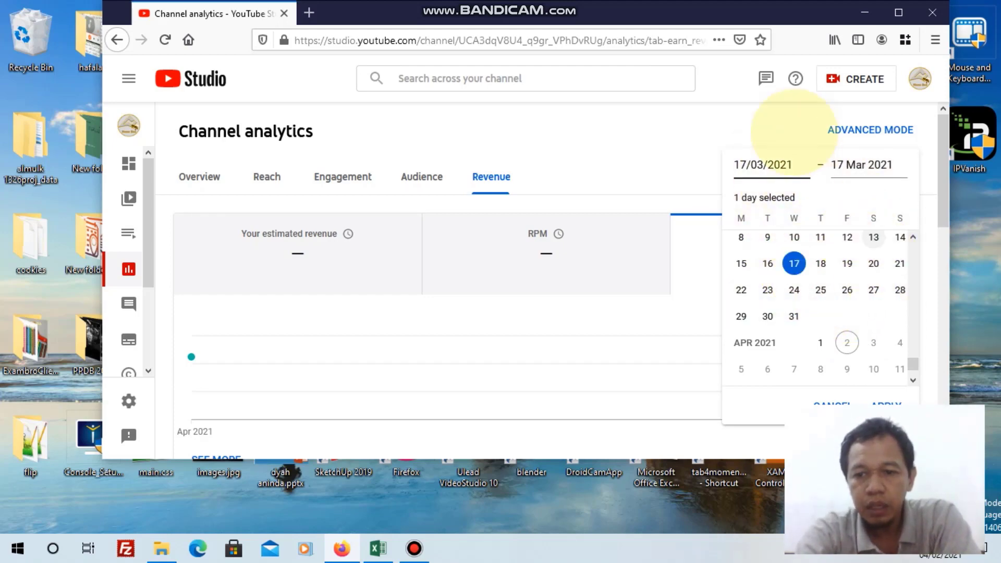
drag(727, 10, 532, 10)
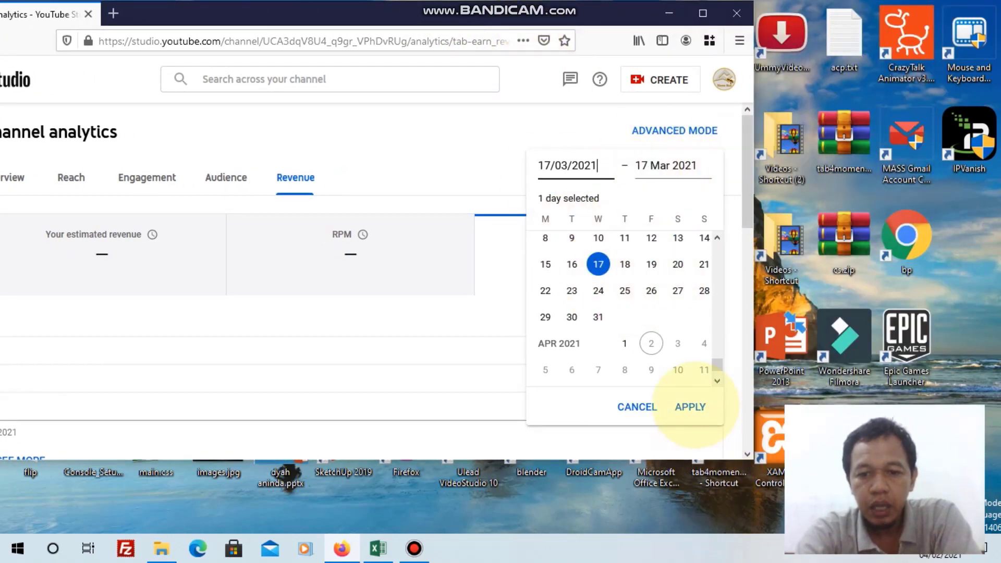
click(690, 406)
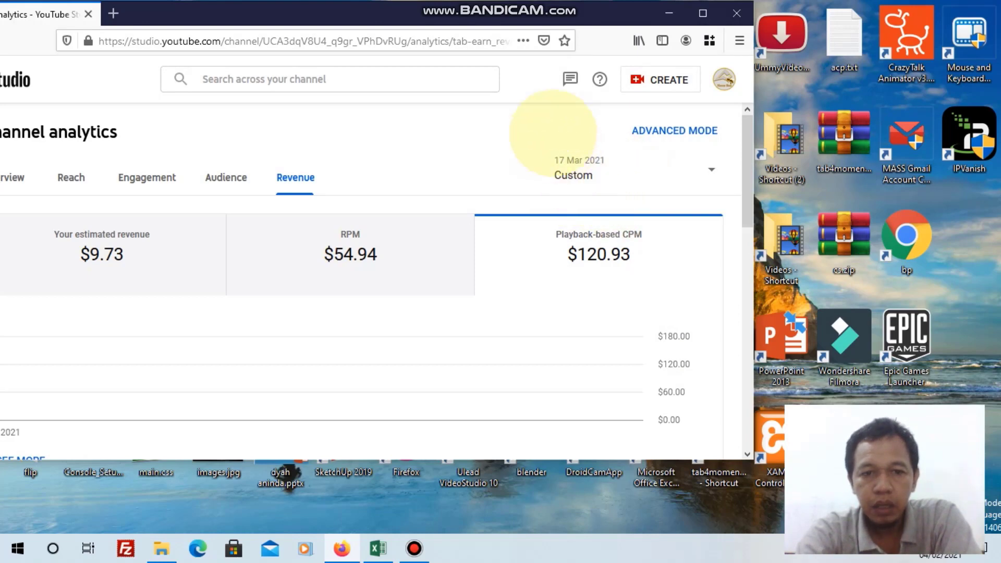
Open the detailed report of the playback-based CPM chart and position the browser window so the report is fully in view.
double_click(416, 10)
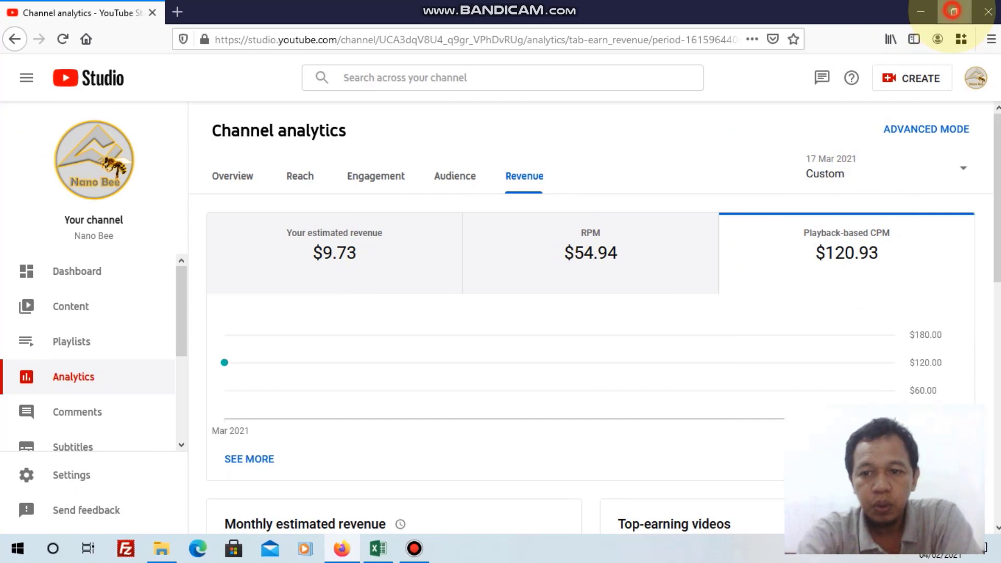
click(953, 11)
scroll(603, 265, right, 3)
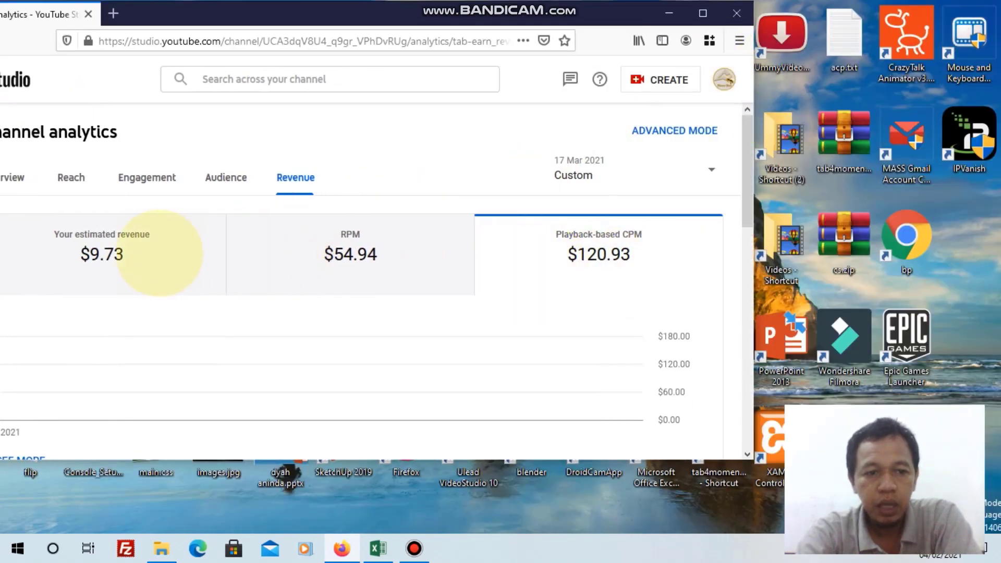
drag(747, 211, 735, 274)
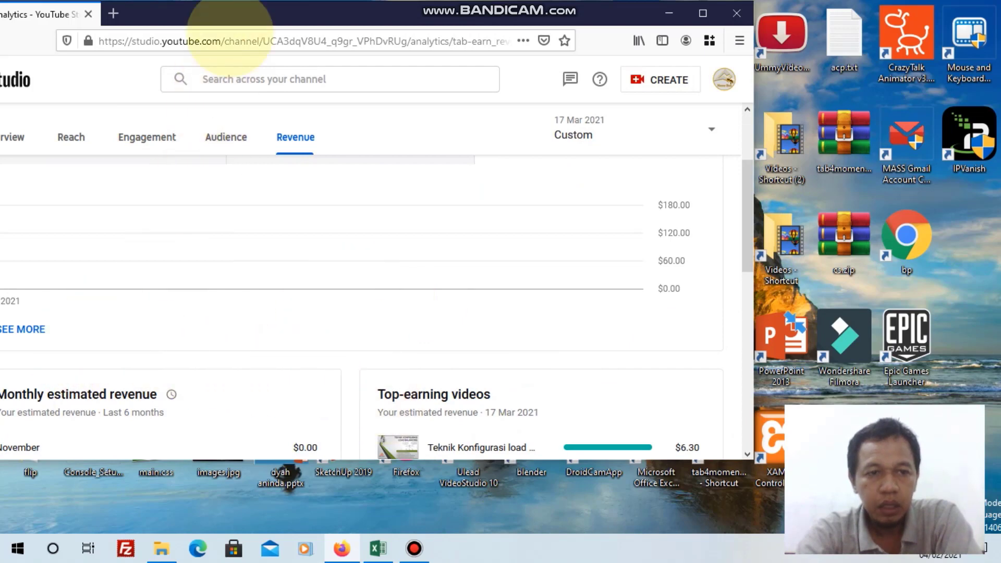
drag(232, 10, 301, 12)
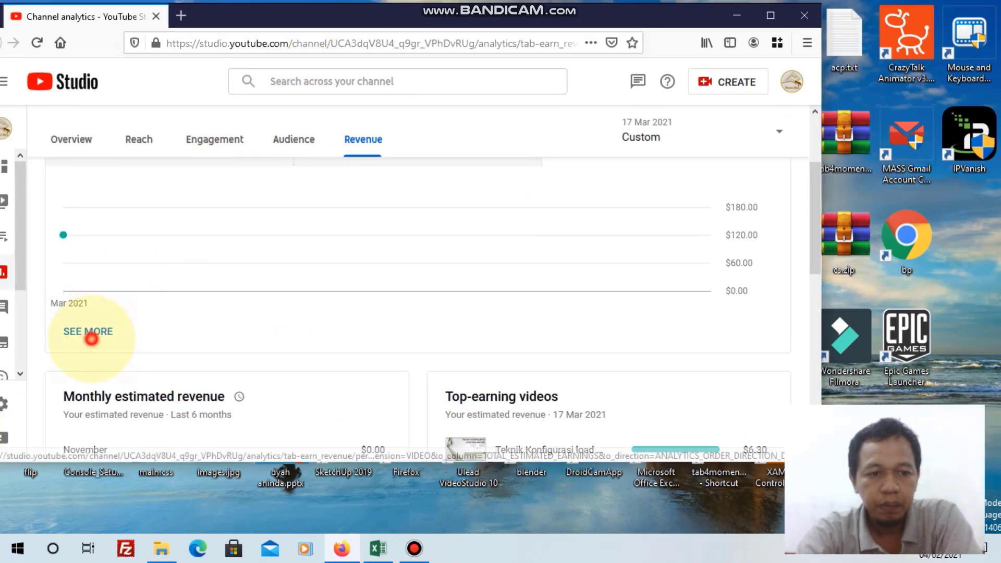
click(89, 331)
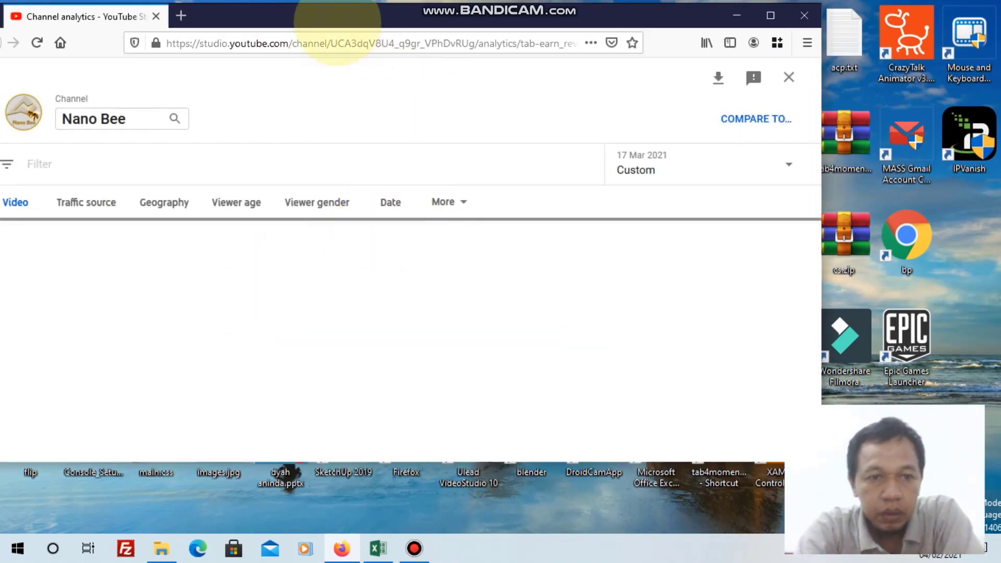
click(334, 18)
drag(334, 17, 360, 14)
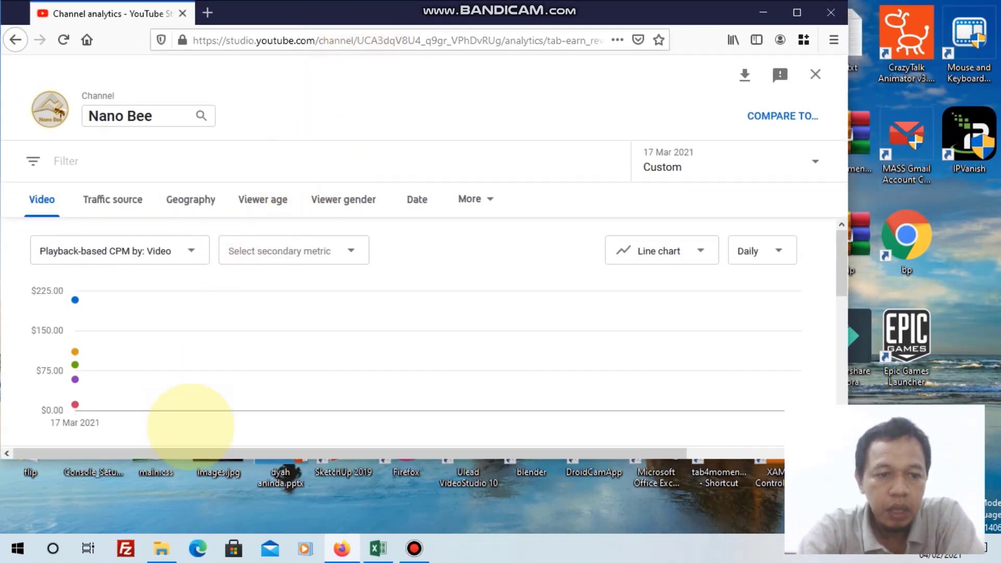
Examine the per-video table's estimated revenue, estimated monetised playbacks and playback-based CPM for 17 March 2021.
scroll(190, 396, down, 3)
scroll(190, 369, down, 2)
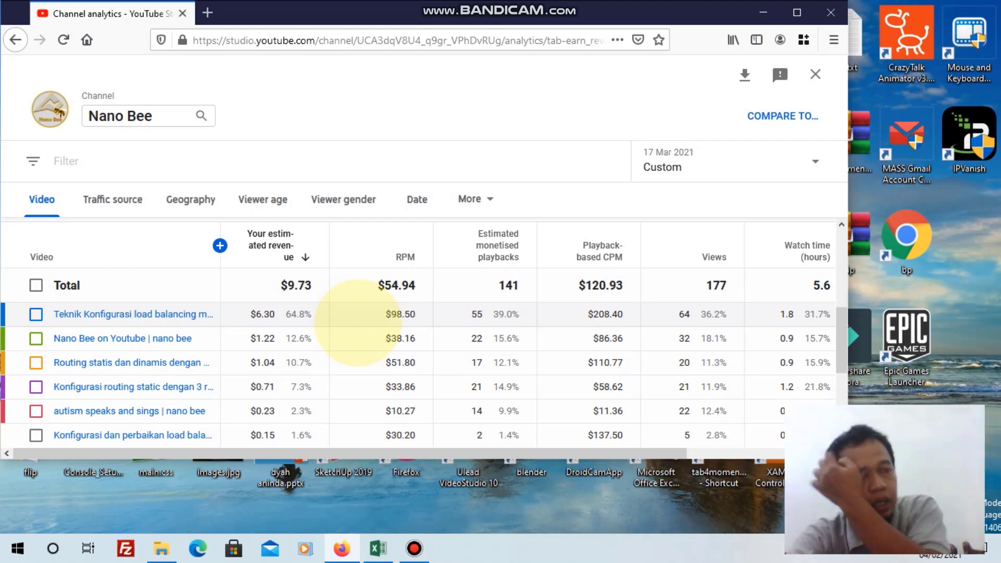
scroll(131, 287, down, 2)
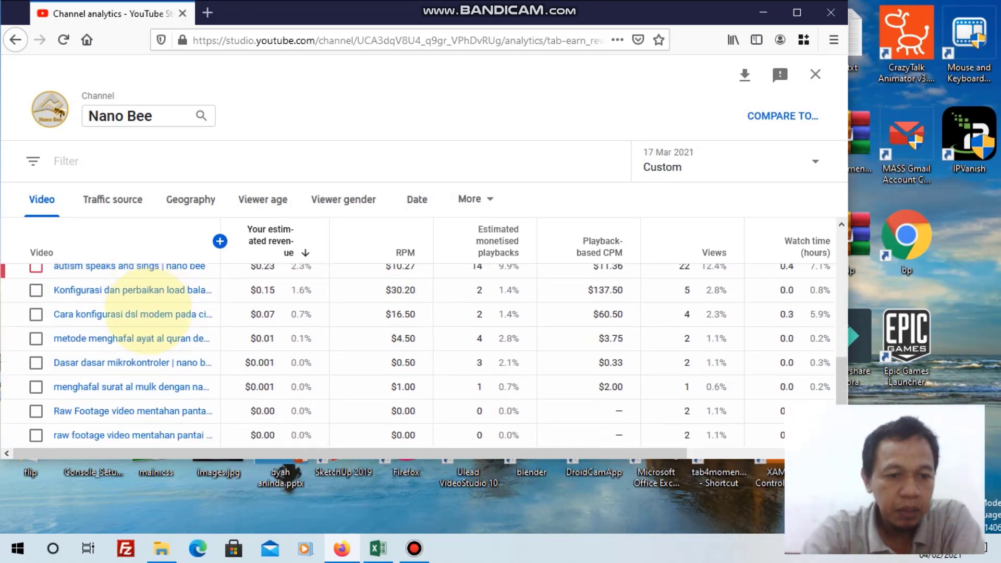
scroll(165, 296, up, 2)
scroll(208, 349, down, 2)
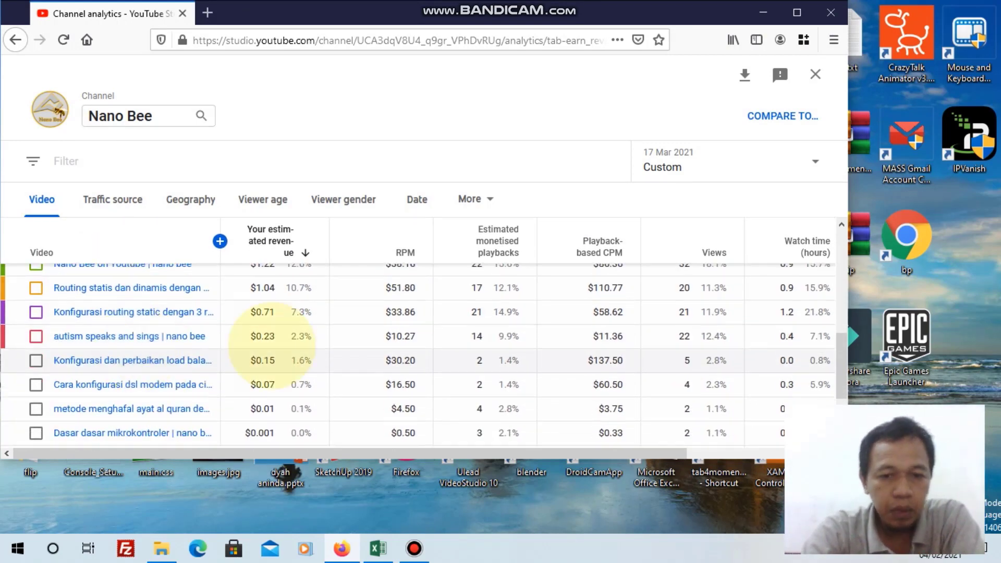
scroll(565, 341, up, 6)
scroll(566, 342, down, 3)
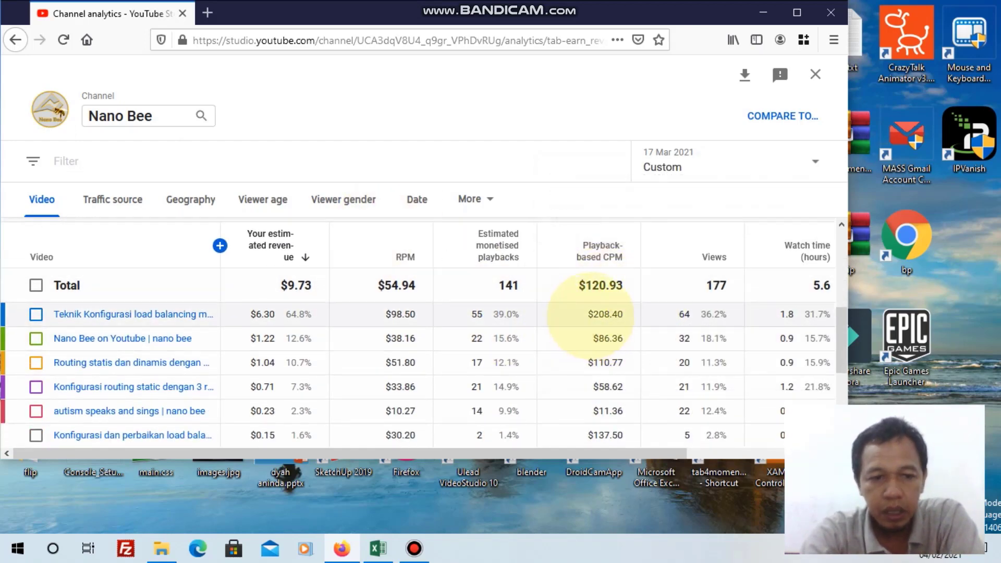
mouse_move(160, 307)
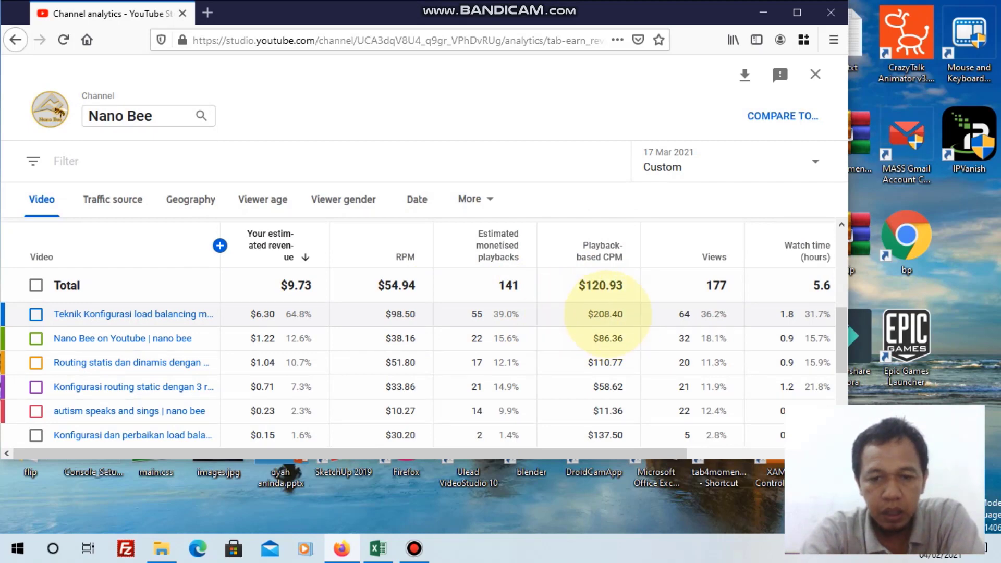
mouse_move(495, 249)
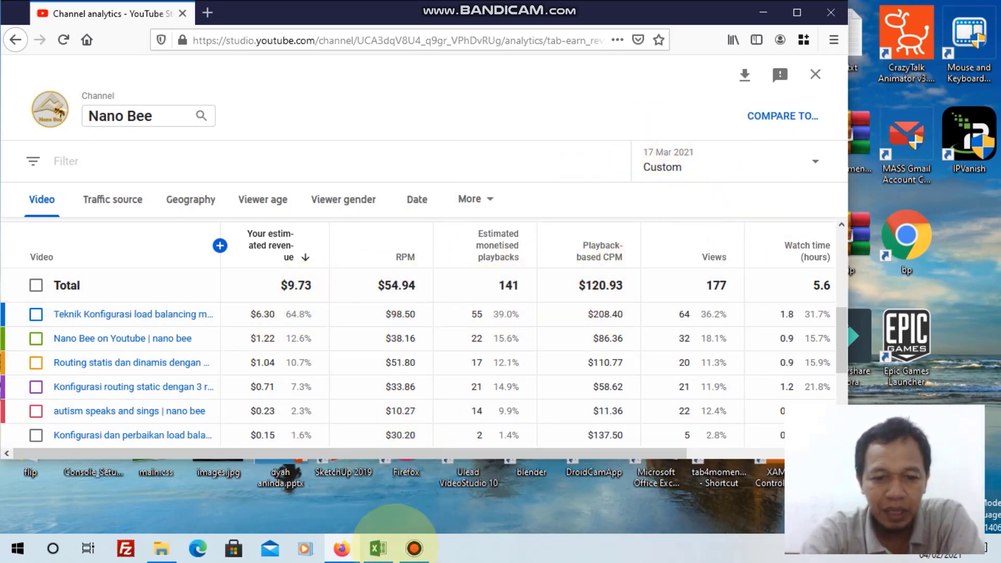
Switch to the Excel workbook and arrange both windows so the sheet sits above the report's video rows.
click(379, 549)
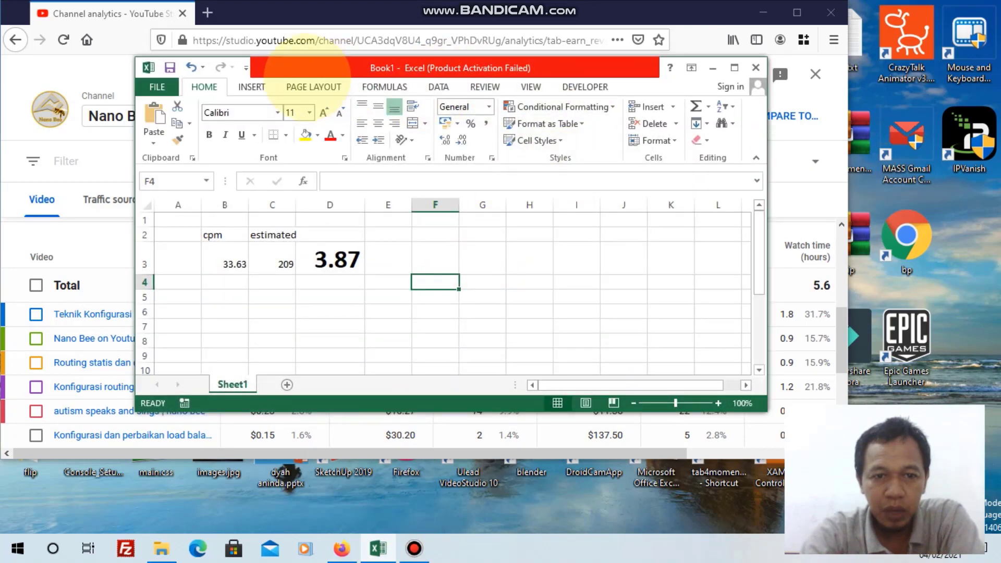
drag(307, 72, 291, 59)
drag(423, 14, 418, 115)
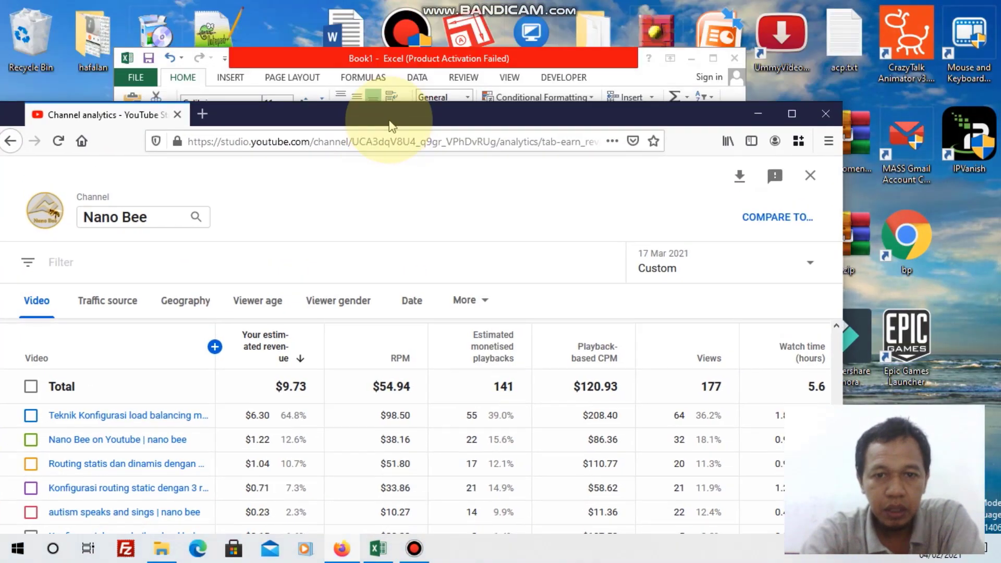
drag(322, 58, 350, 1)
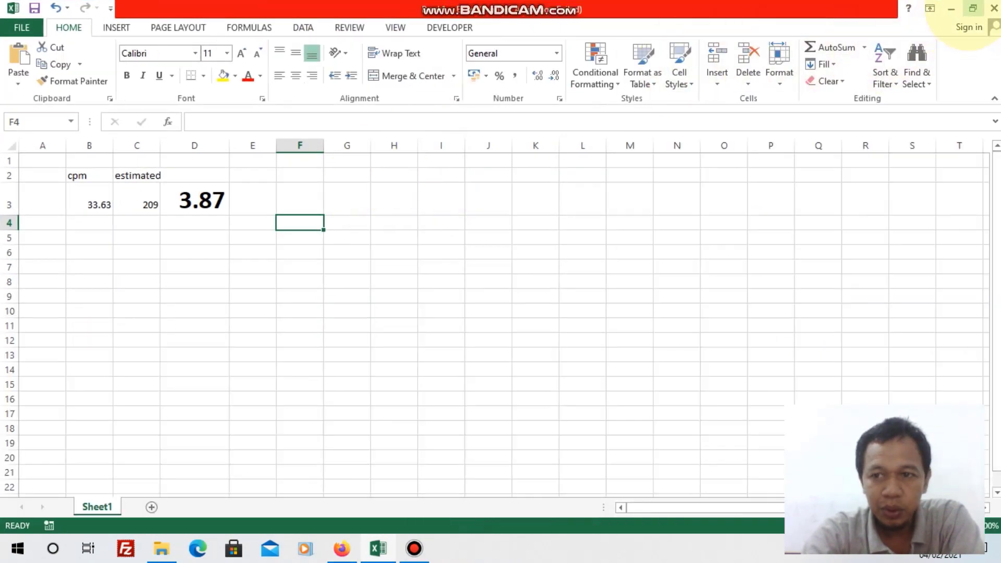
click(972, 6)
drag(417, 59, 417, 27)
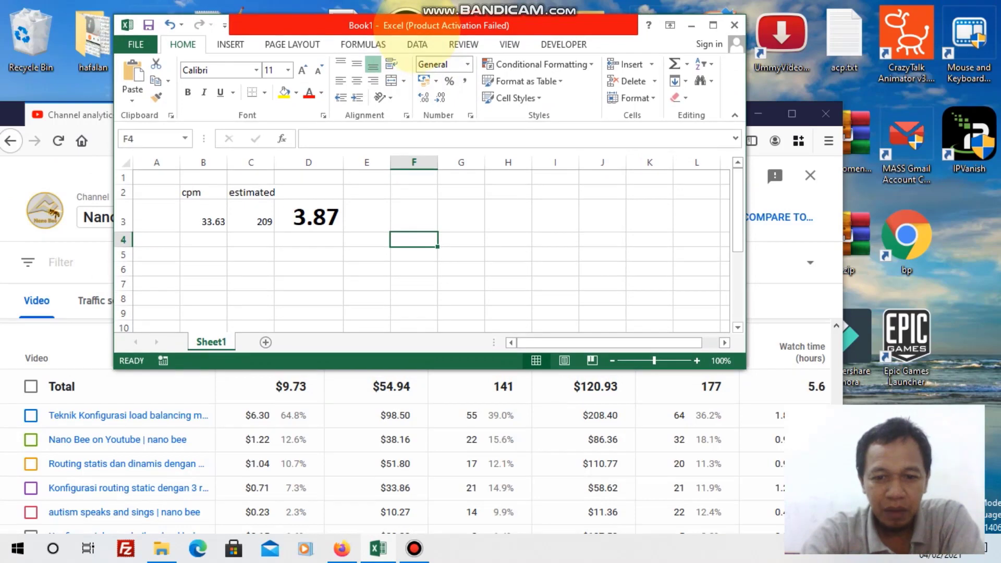
Enter the top-earning video's playback-based CPM 208.40 in B4 and its estimated monetised playbacks 55 in C4.
click(204, 241)
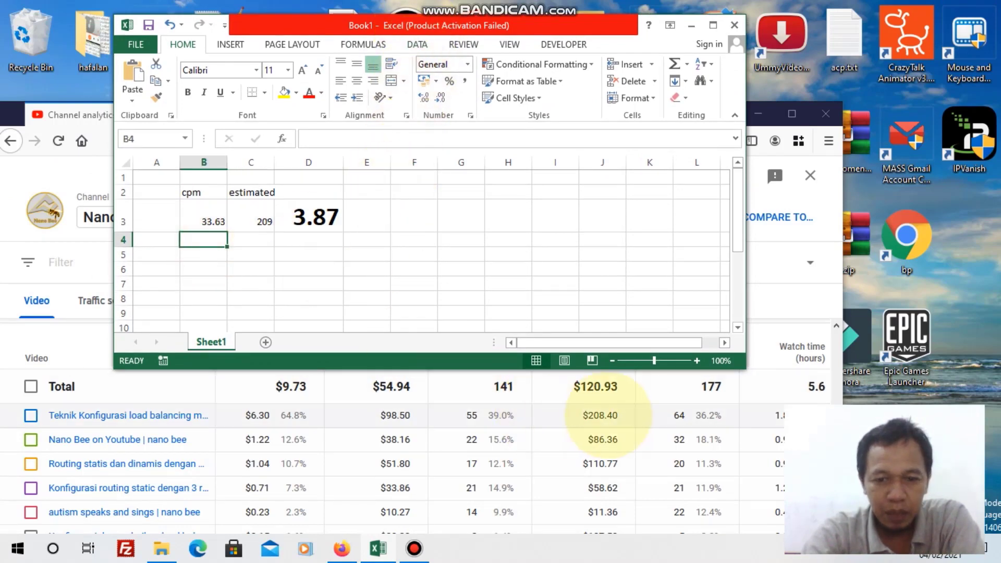
mouse_move(528, 26)
mouse_down()
mouse_move(533, 0)
mouse_move(521, 26)
mouse_up()
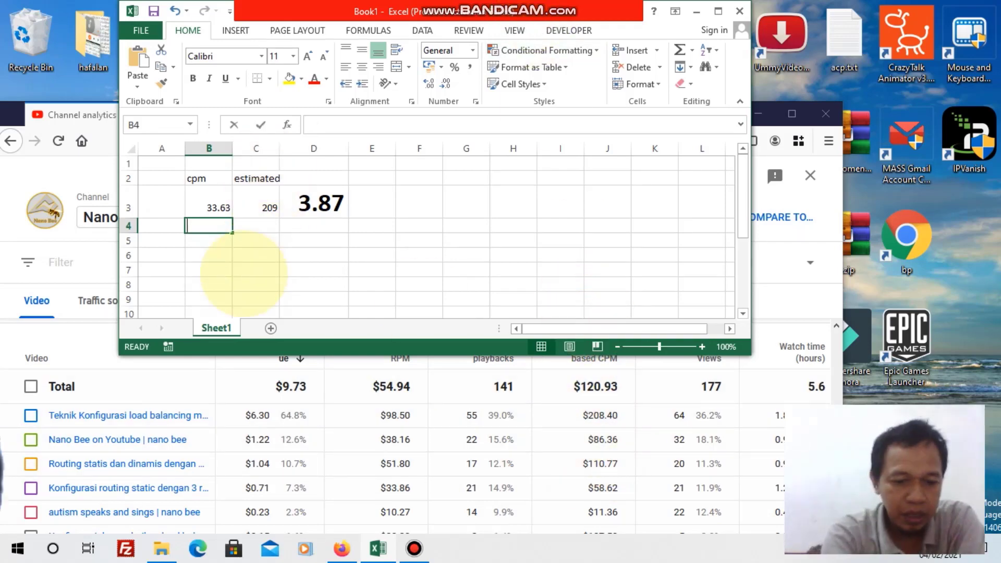
text(208.40)
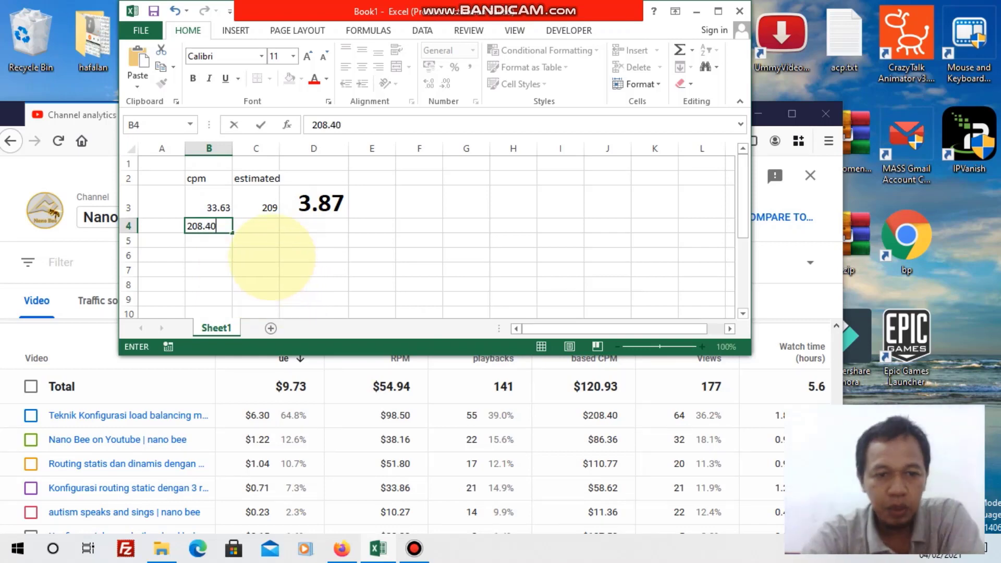
click(256, 226)
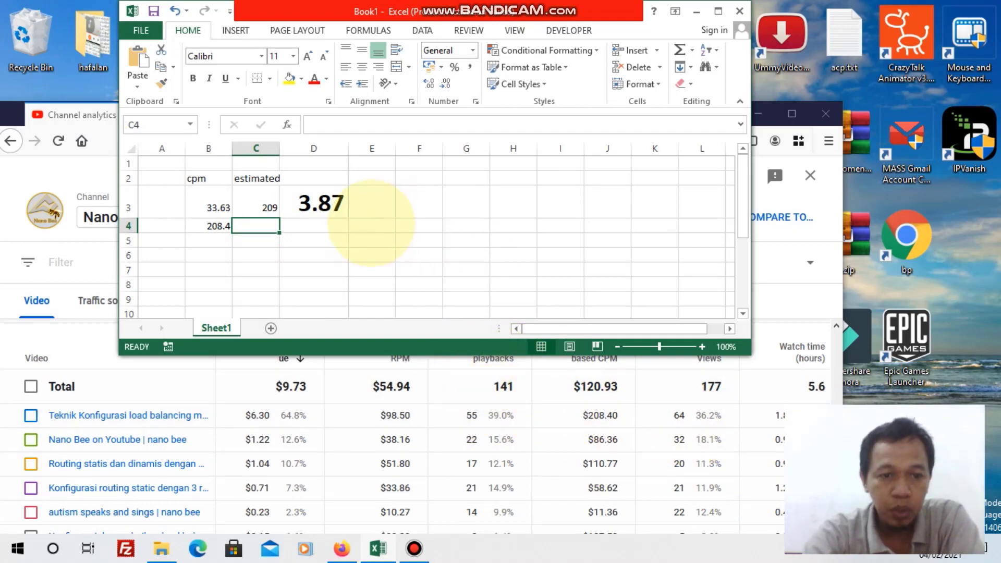
text(55)
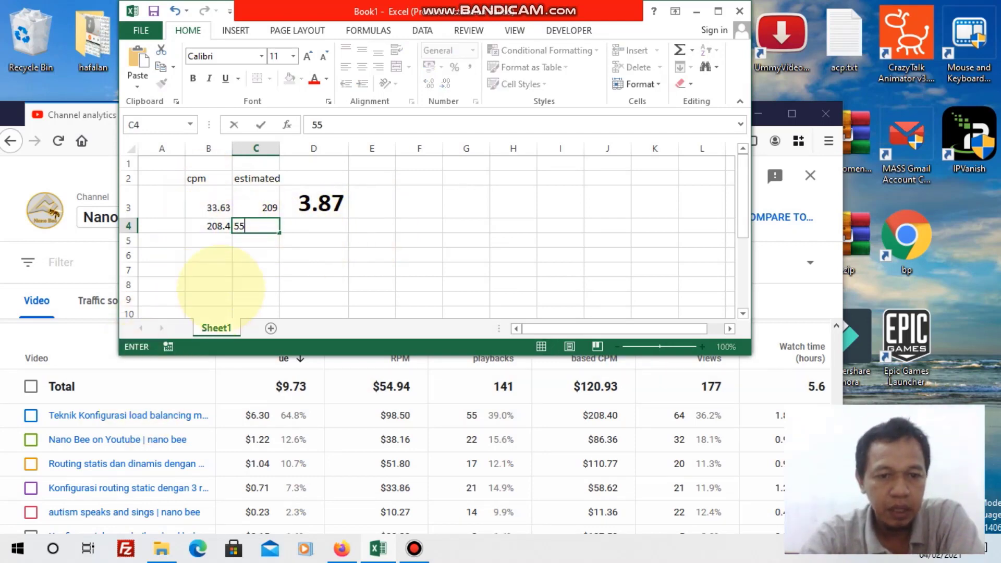
click(314, 228)
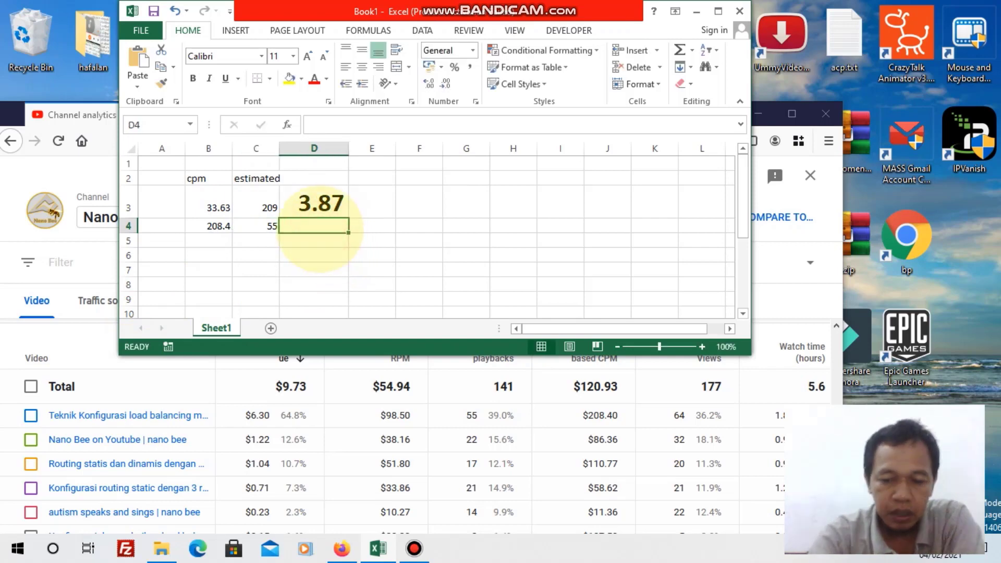
Label row 4 as 17 mar in A4 and calculate its revenue in D4 with =B4*C4*0.55/1000.
text(=)
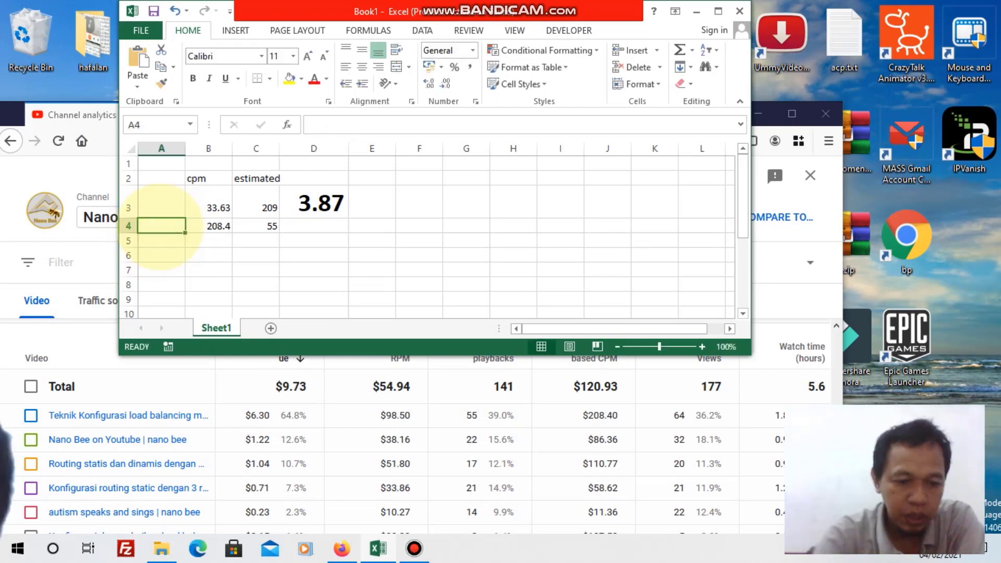
text(17 m)
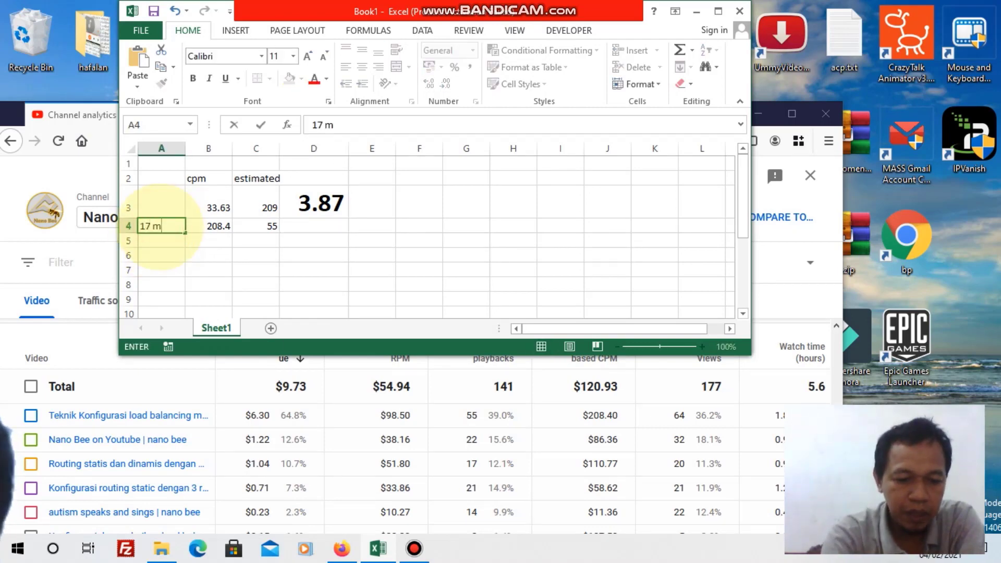
text(ar)
click(314, 226)
text(=)
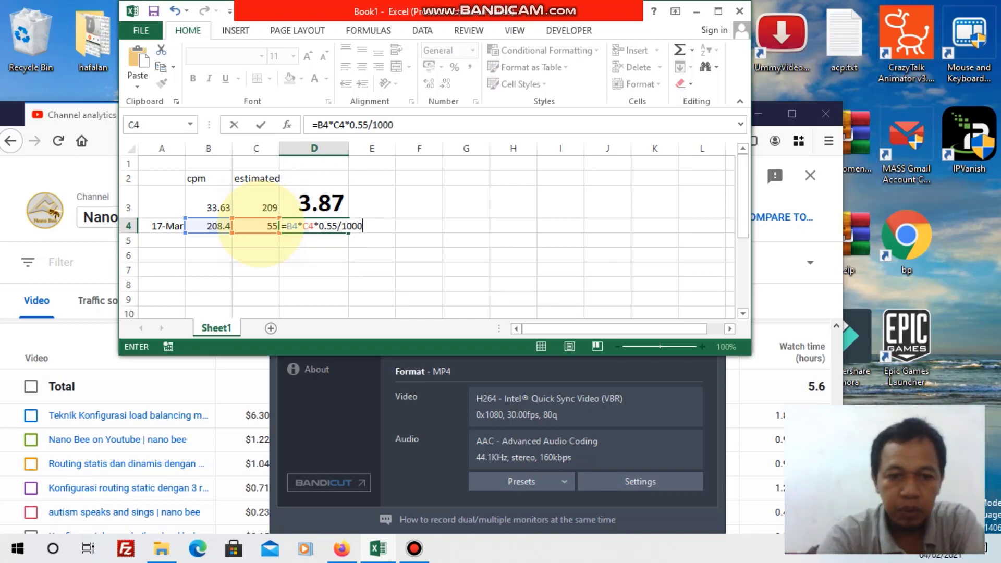
key(Return)
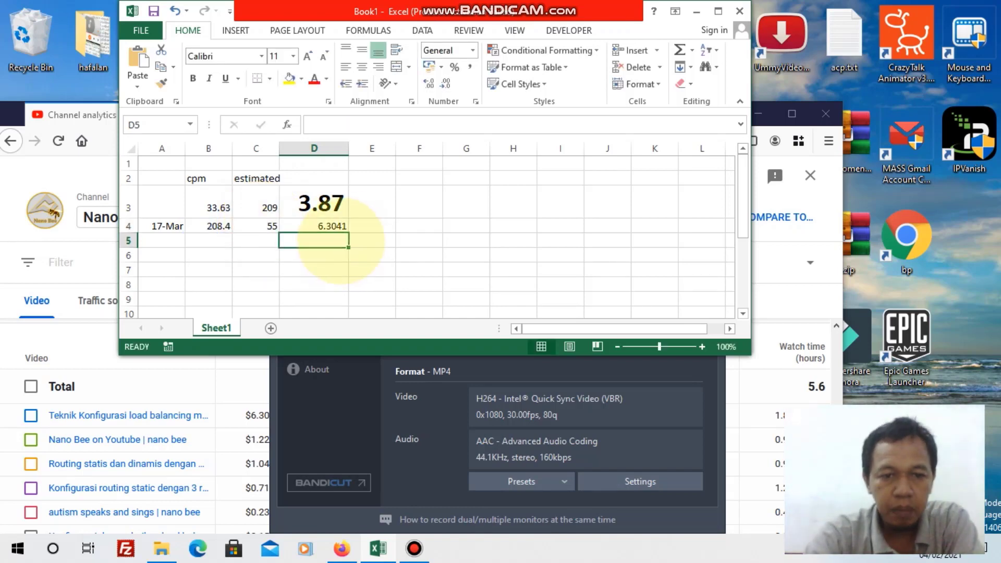
Move the workbook clear of the report's revenue column and compare D4 with the top-earning video's estimated revenue.
click(357, 365)
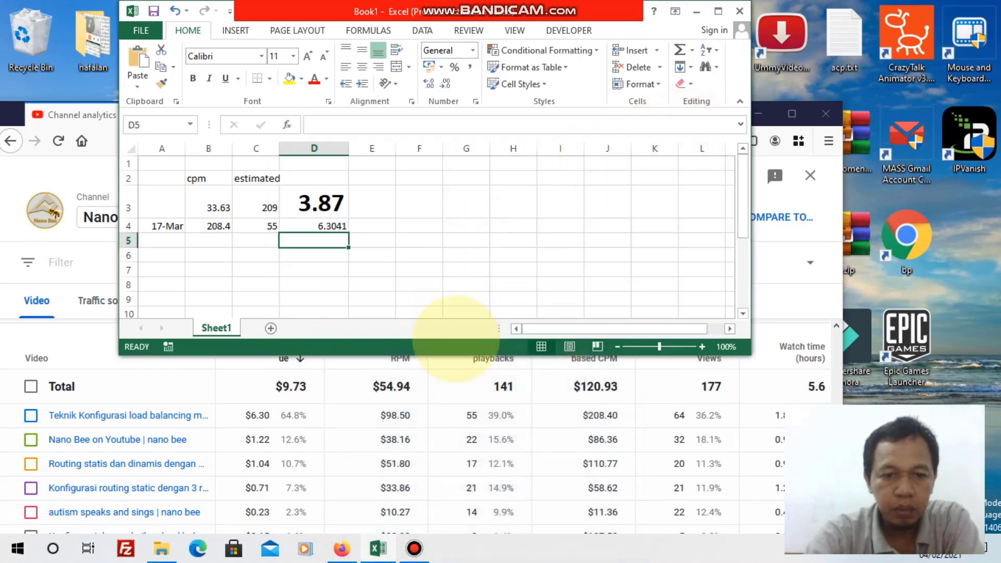
click(276, 417)
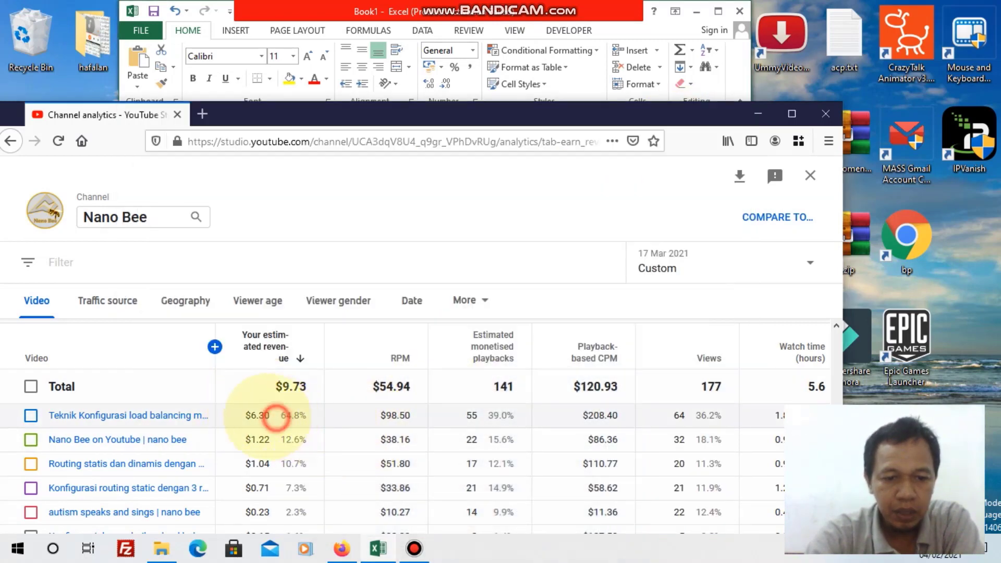
click(498, 19)
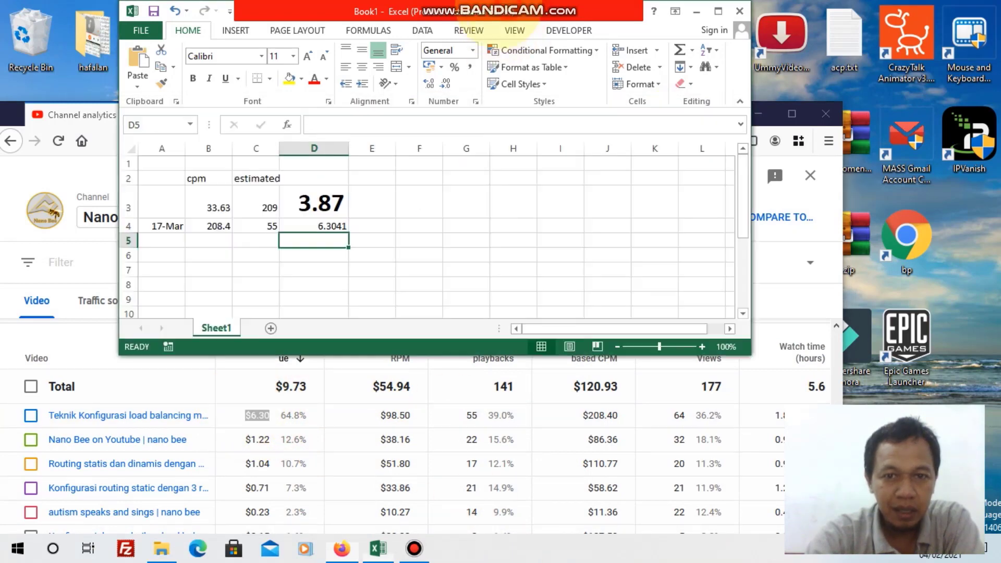
drag(338, 7, 725, 39)
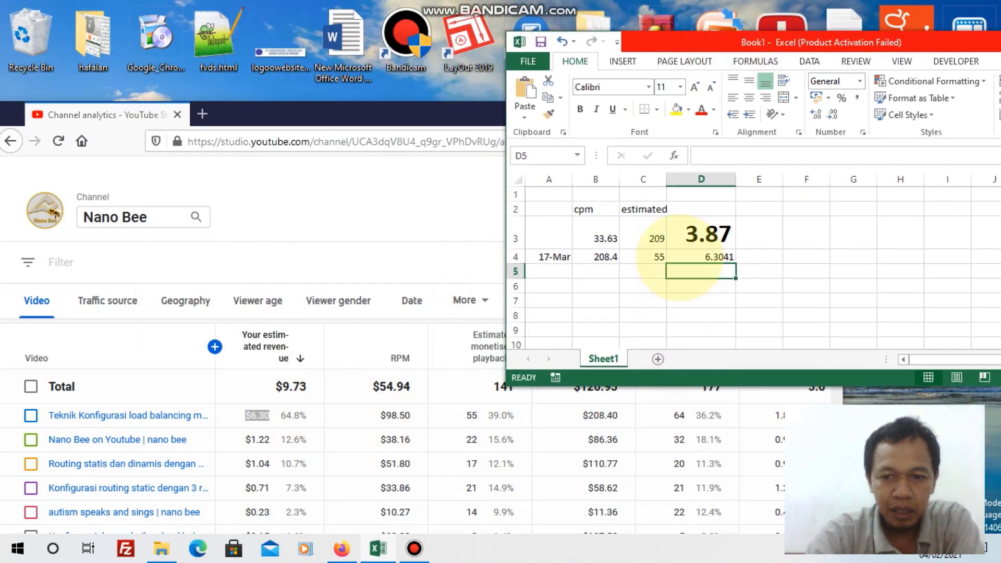
click(257, 415)
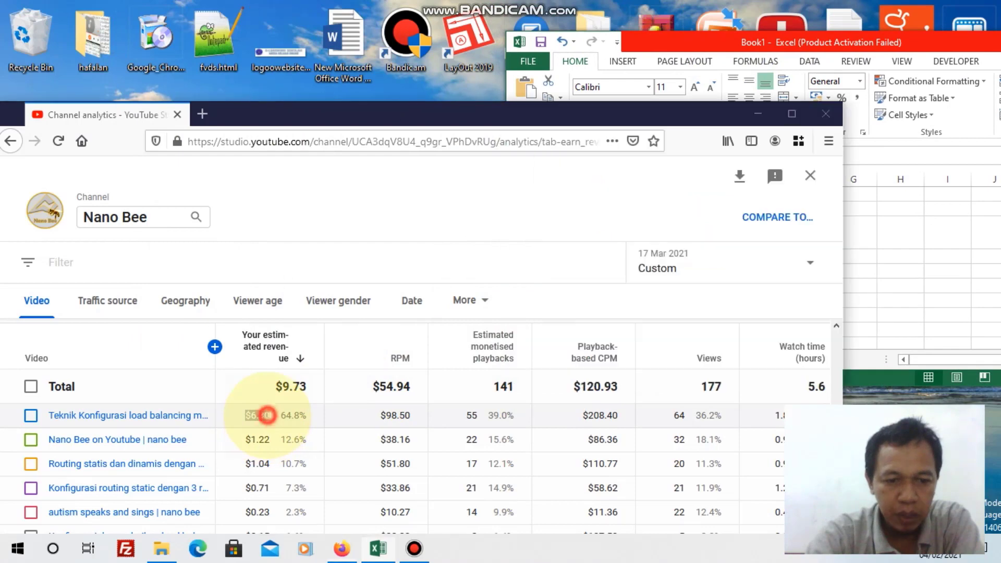
key(alt+Tab)
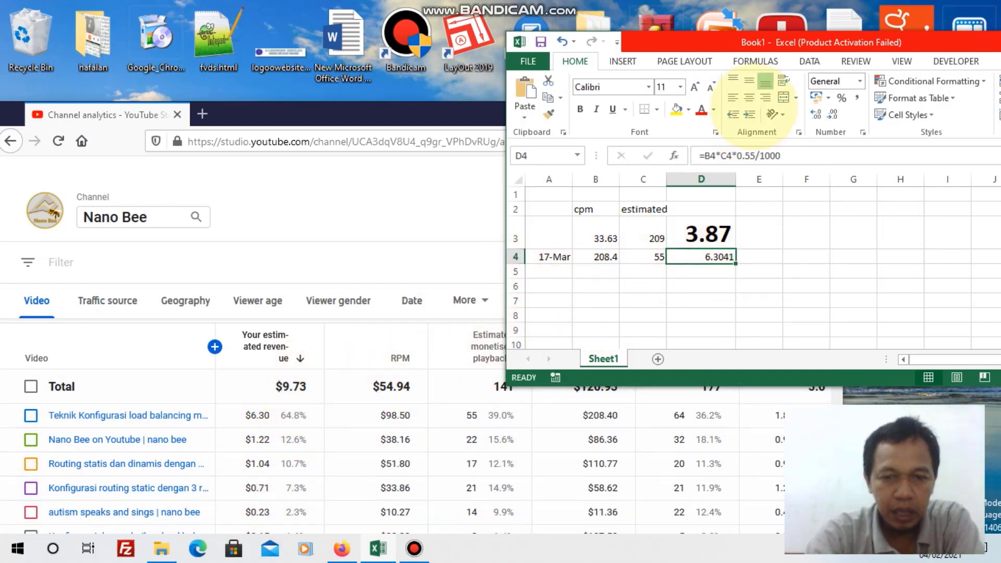
Enter the channel total's CPM 120 in B5 and monetised playbacks 141 in C5, and calculate D5 with =B5*C5*0.55/1000.
drag(713, 49, 716, 18)
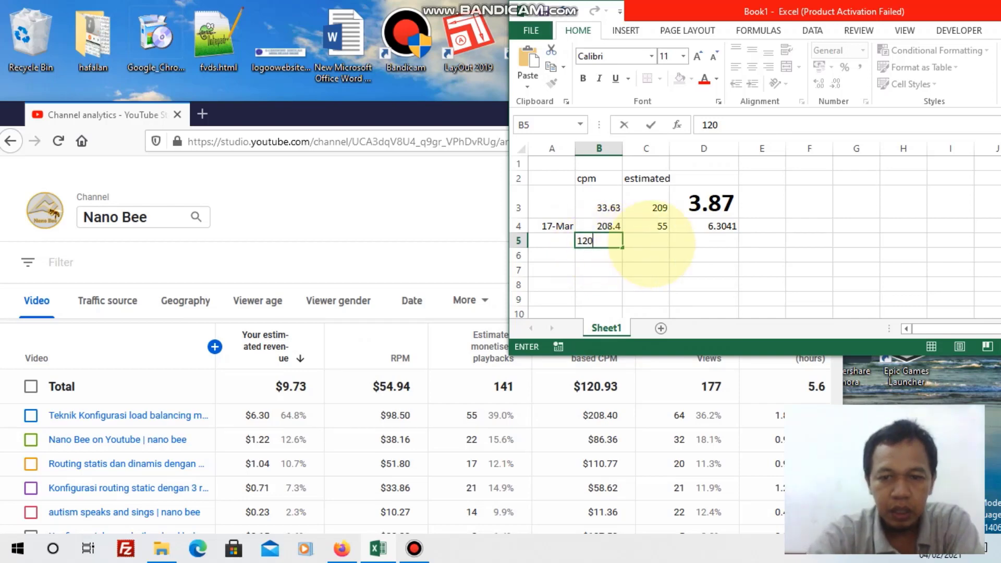
click(652, 241)
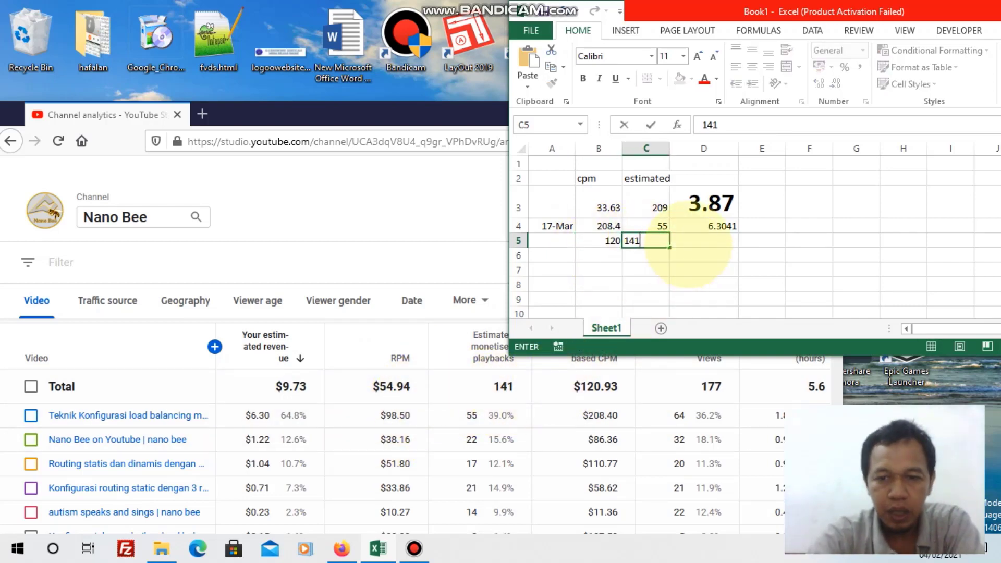
click(693, 241)
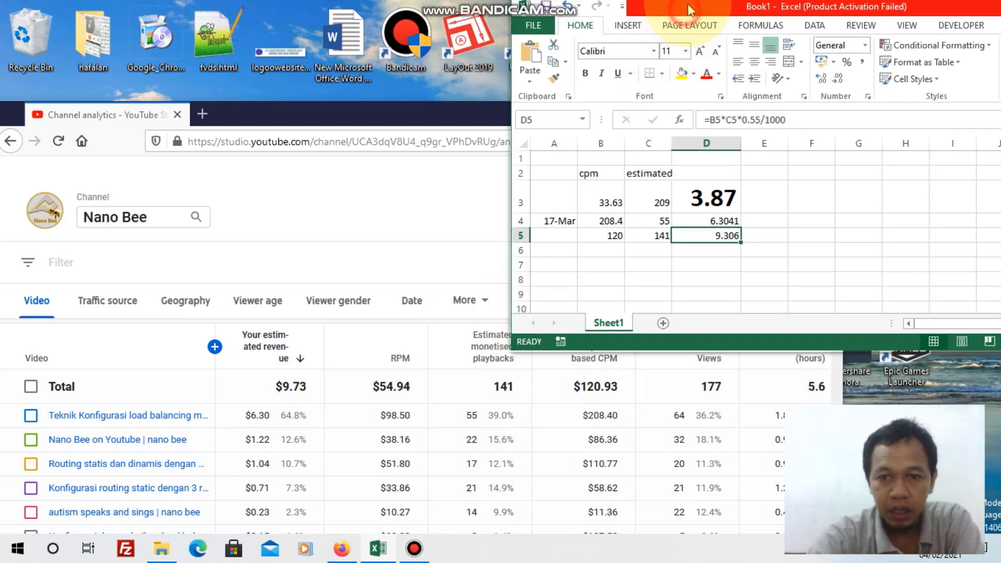
Minimize the Excel workbook and maximize the browser window showing the 17 March 2021 report.
drag(687, 5, 654, 8)
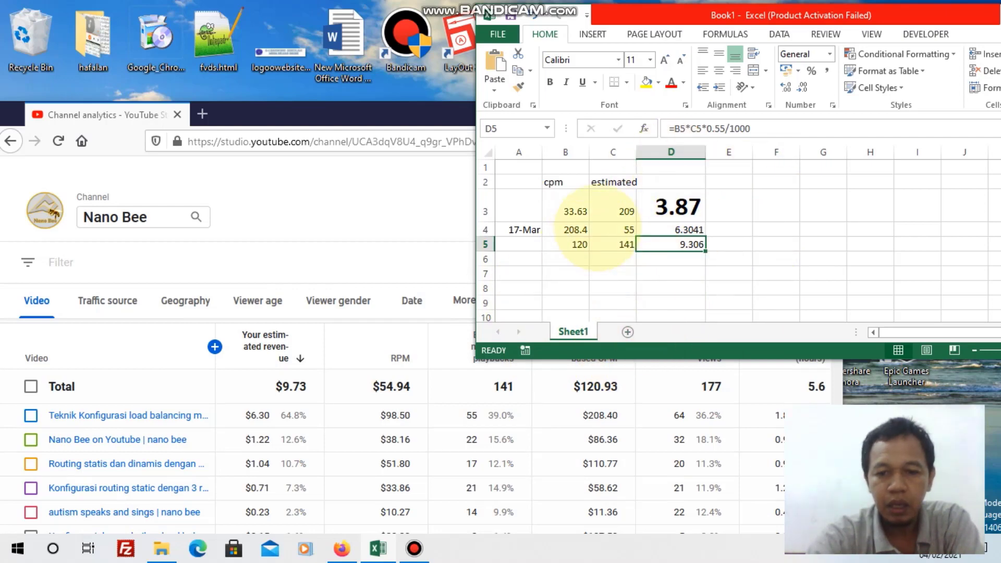
drag(792, 16, 485, 60)
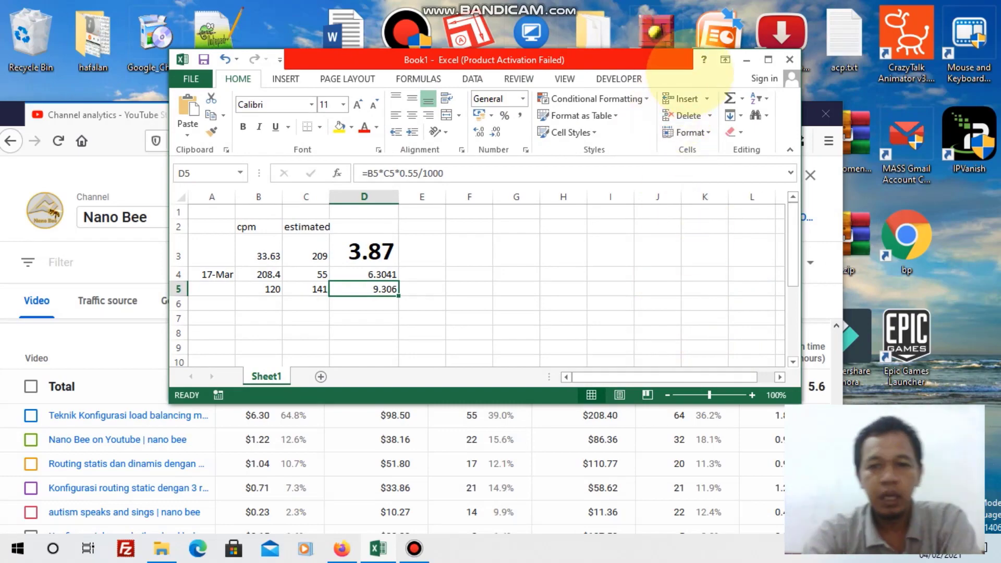
click(746, 60)
drag(480, 117, 547, 44)
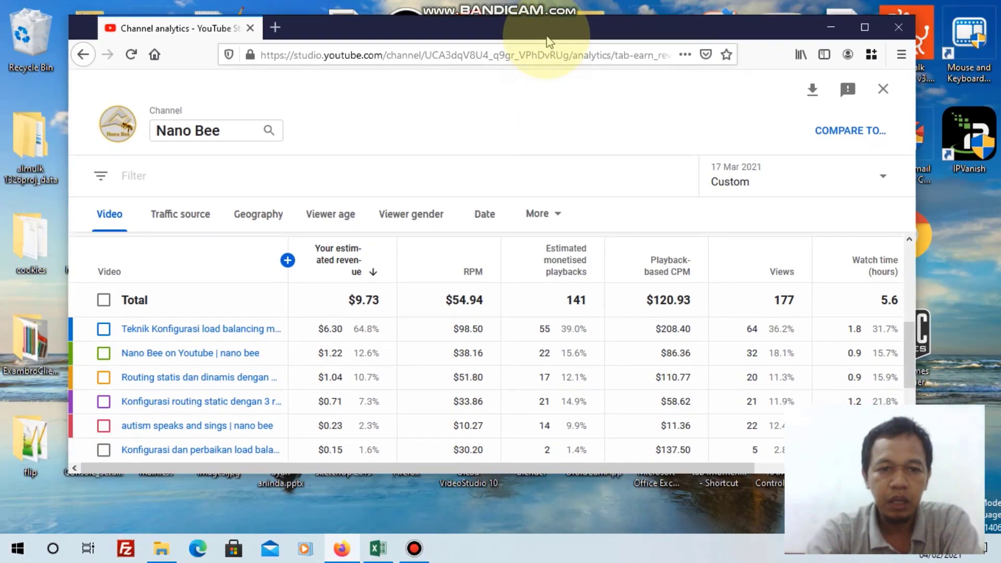
click(864, 27)
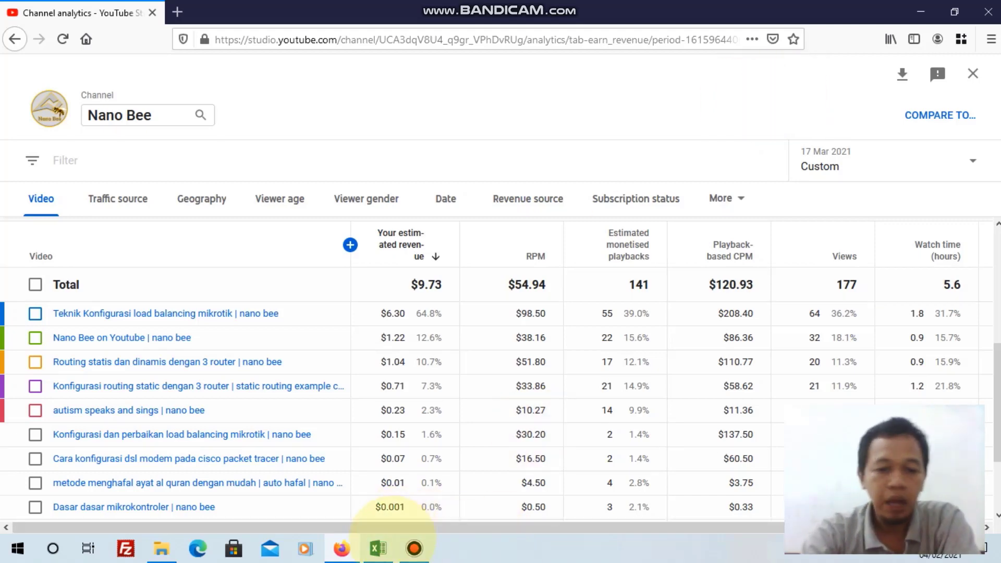
Review the remaining per-video rows of the report, check the workbook's calculations once more and return to the report.
mouse_move(378, 539)
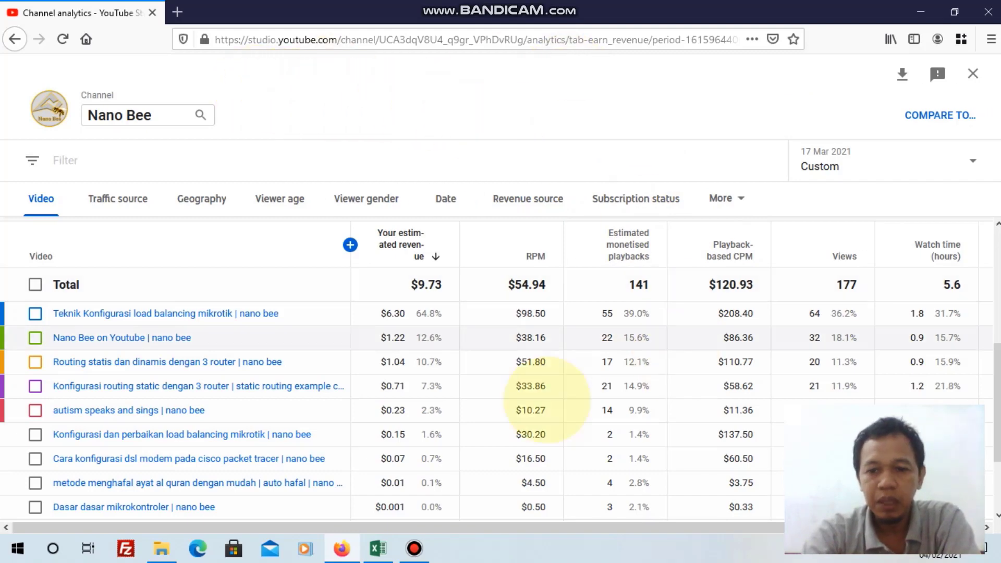
scroll(357, 502, down, 1)
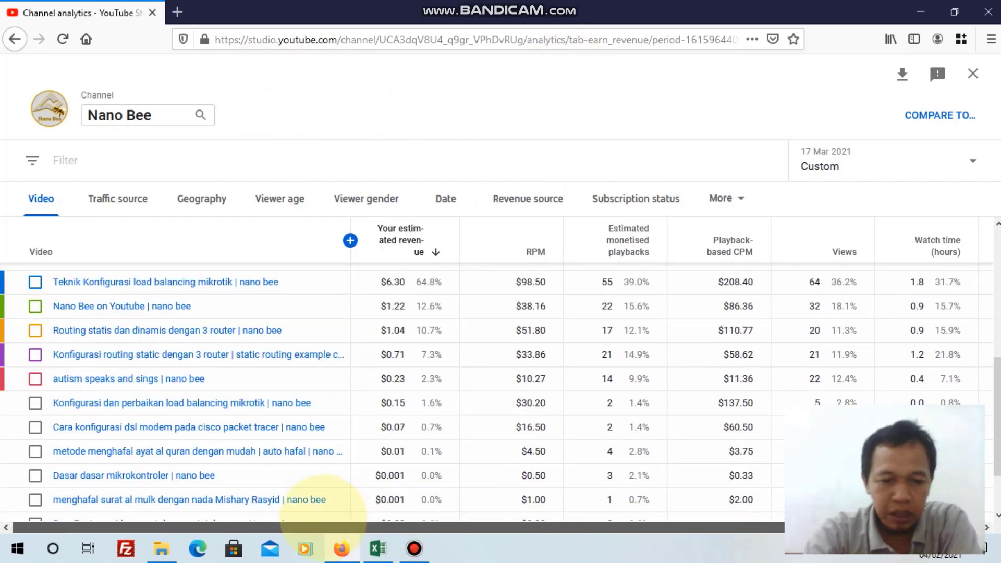
click(379, 547)
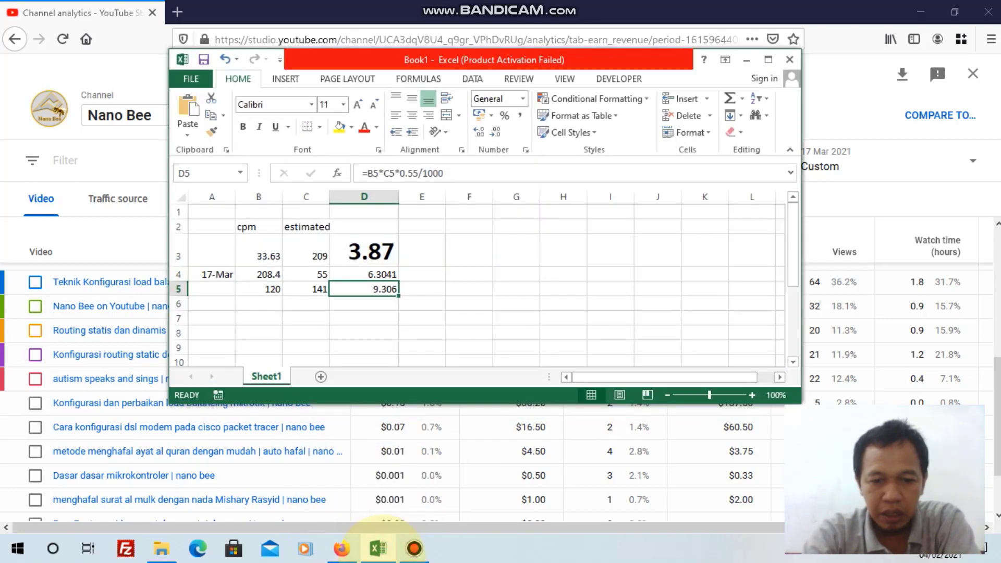
click(746, 59)
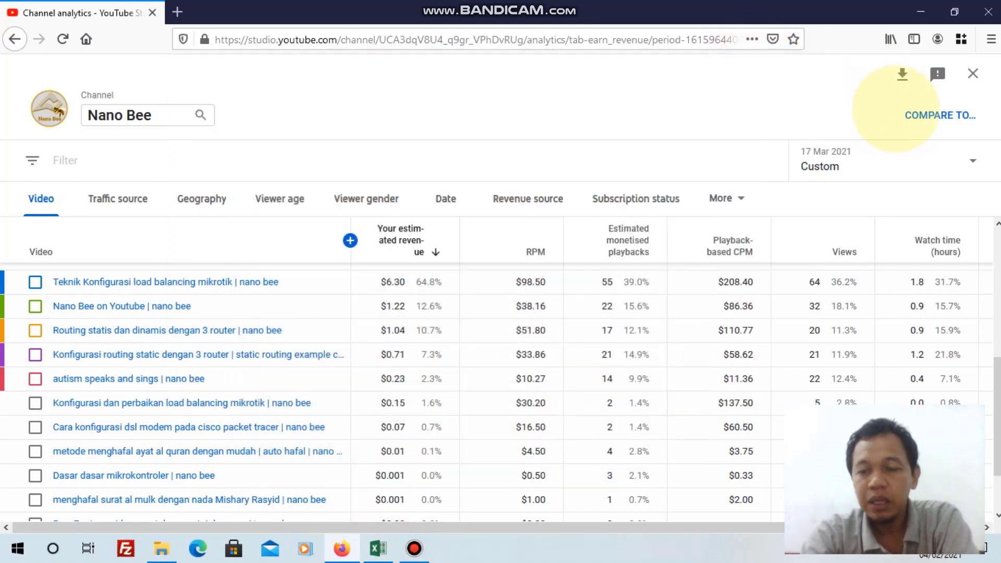